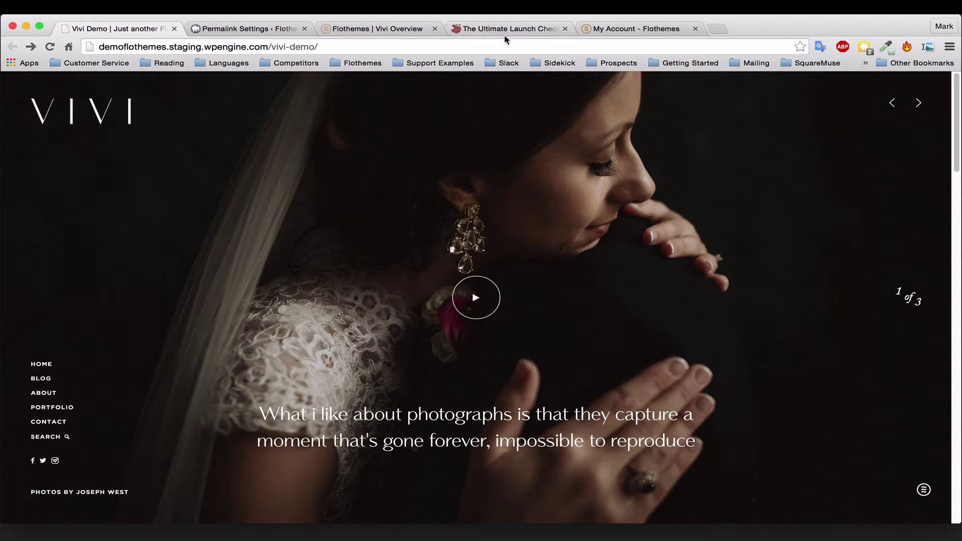
# Review the theme downloads available on the Flothemes My Account page.
pyautogui.click(603, 28)
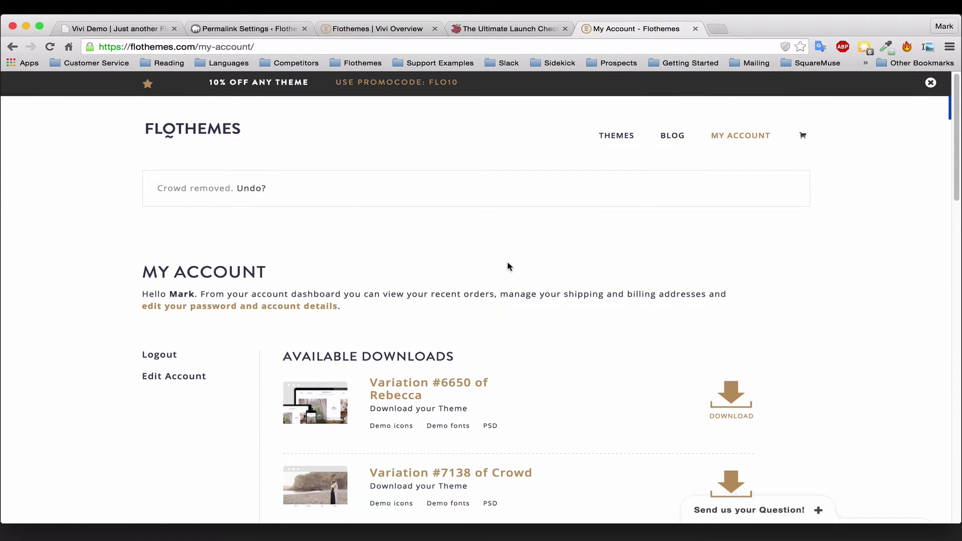
pyautogui.scroll(-1, 507, 265)
pyautogui.scroll(-3, 493, 281)
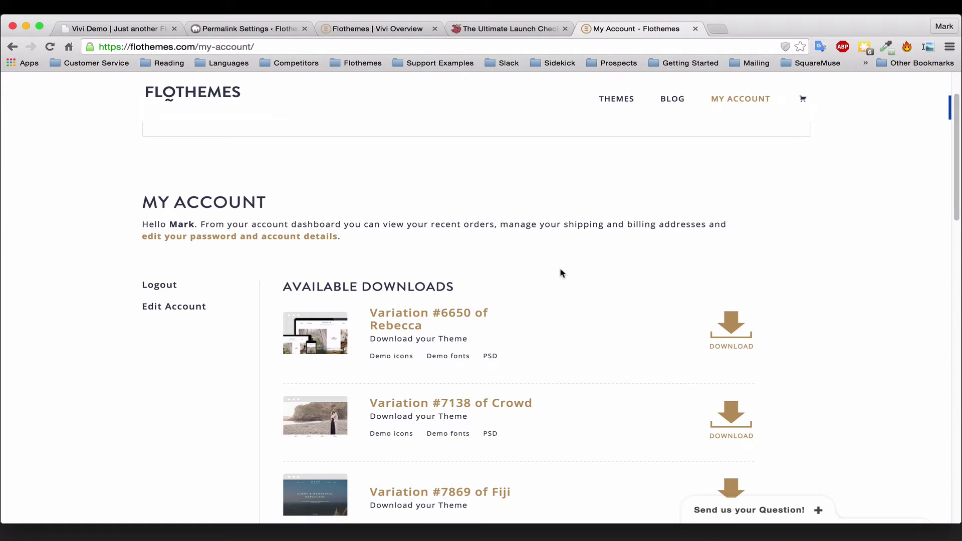
pyautogui.scroll(-2, 562, 270)
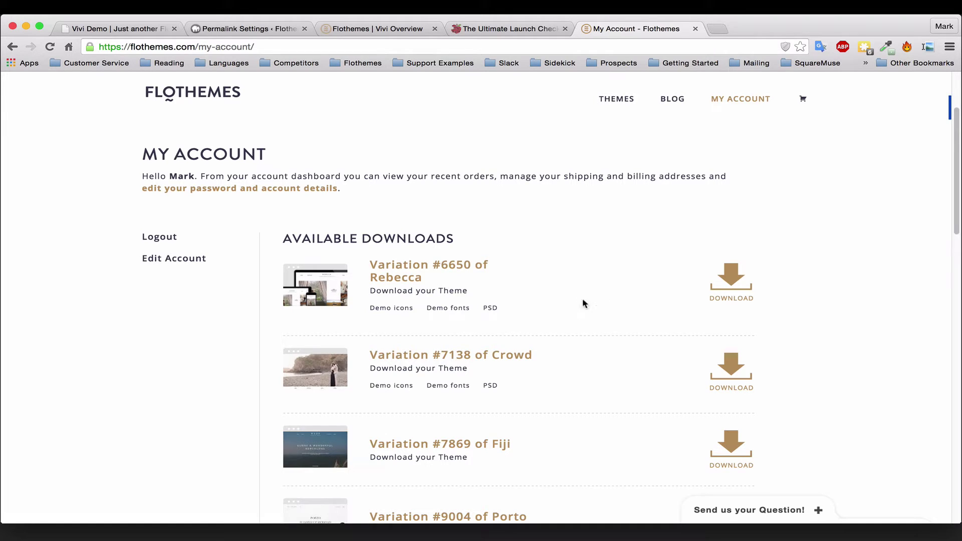
# Switch to Finder and open the Getting Started folder inside Documents.
pyautogui.moveTo(283, 538)
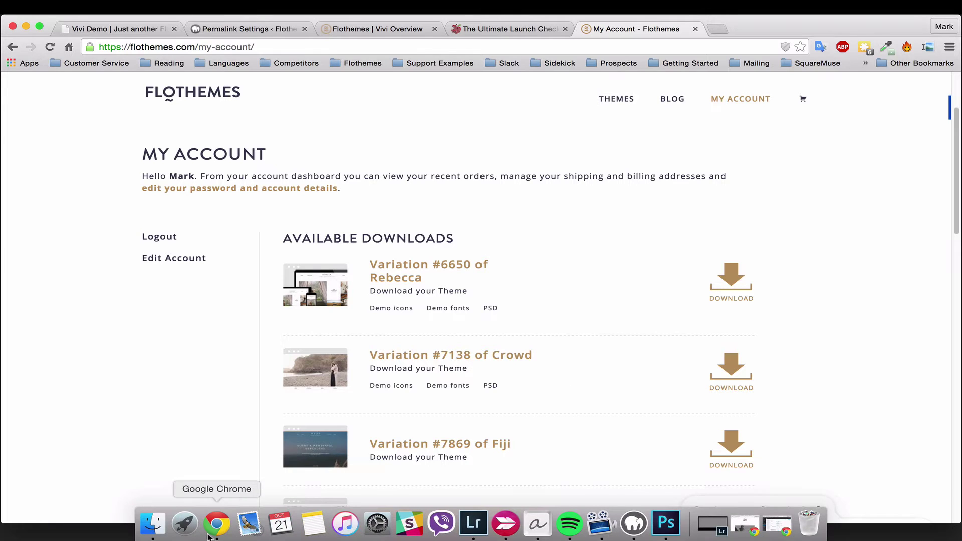
pyautogui.click(152, 524)
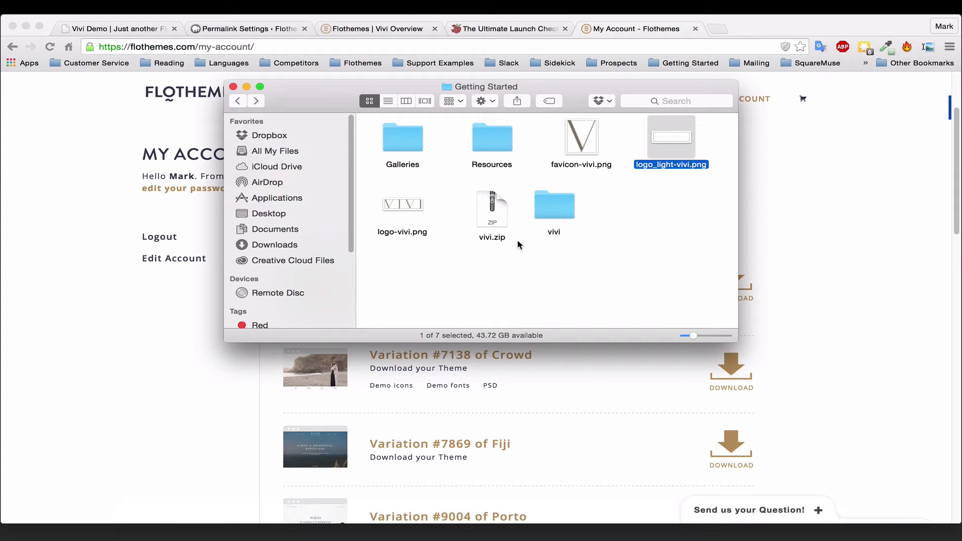
pyautogui.click(529, 301)
pyautogui.click(238, 100)
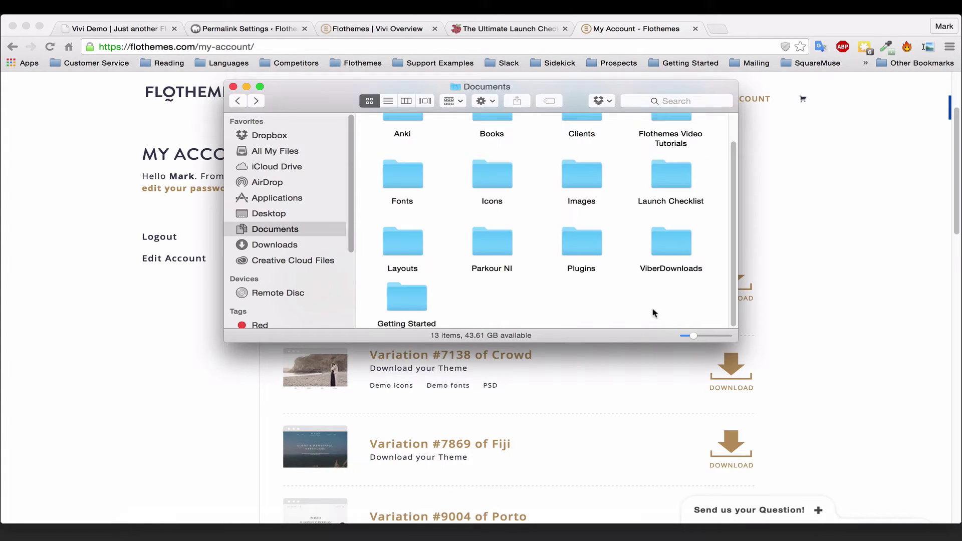
pyautogui.doubleClick(401, 291)
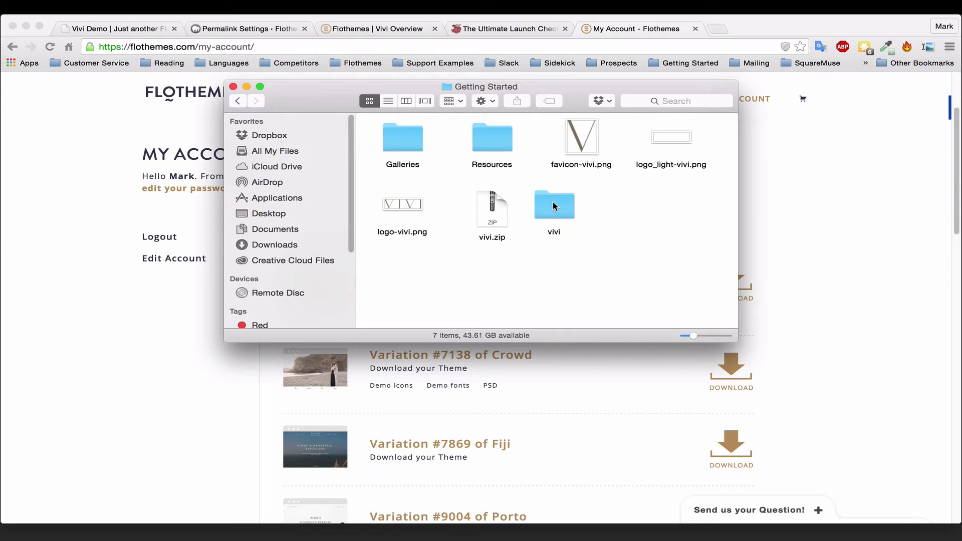
# Point out vivi.zip and the unzipped vivi folder, look inside that folder, and return to the browser.
pyautogui.moveTo(552, 203); pyautogui.dragTo(582, 207)
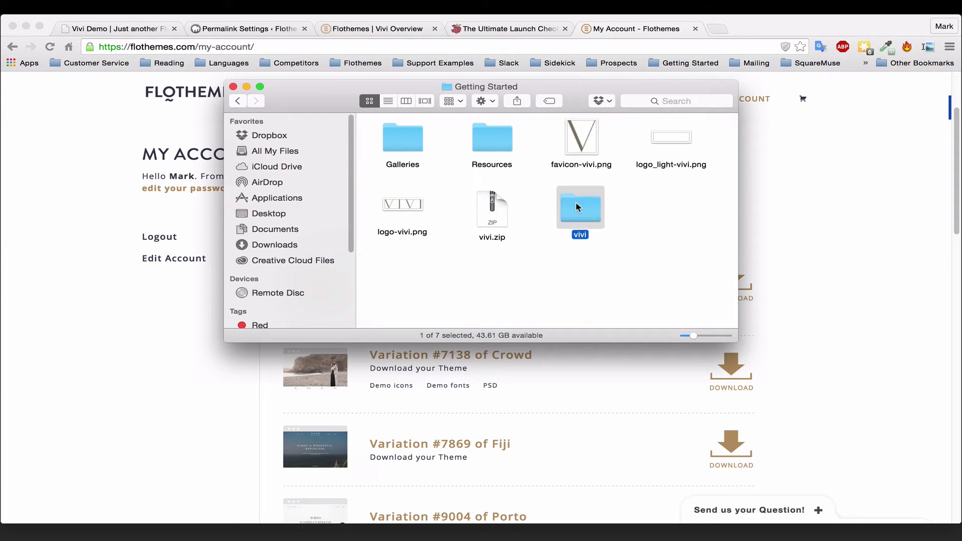
pyautogui.click(551, 250)
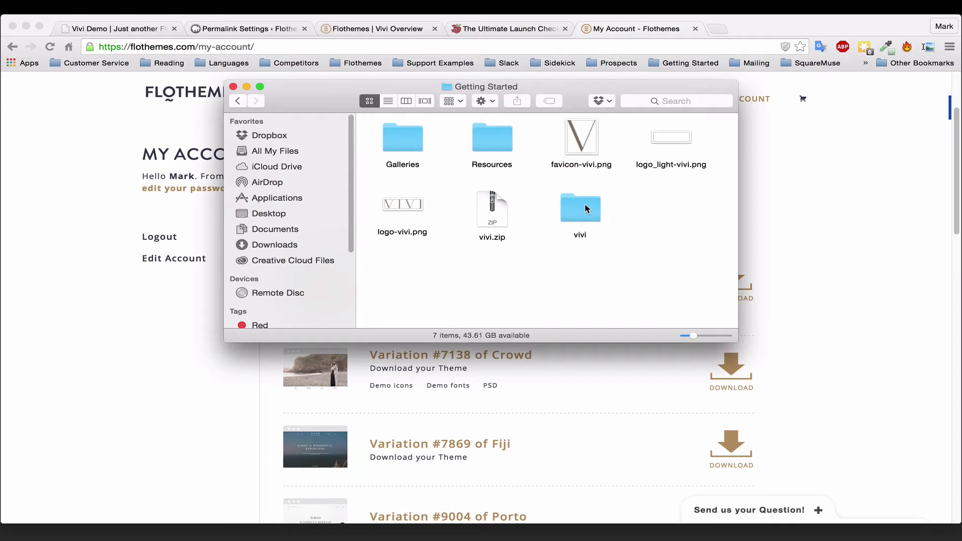
pyautogui.click(495, 208)
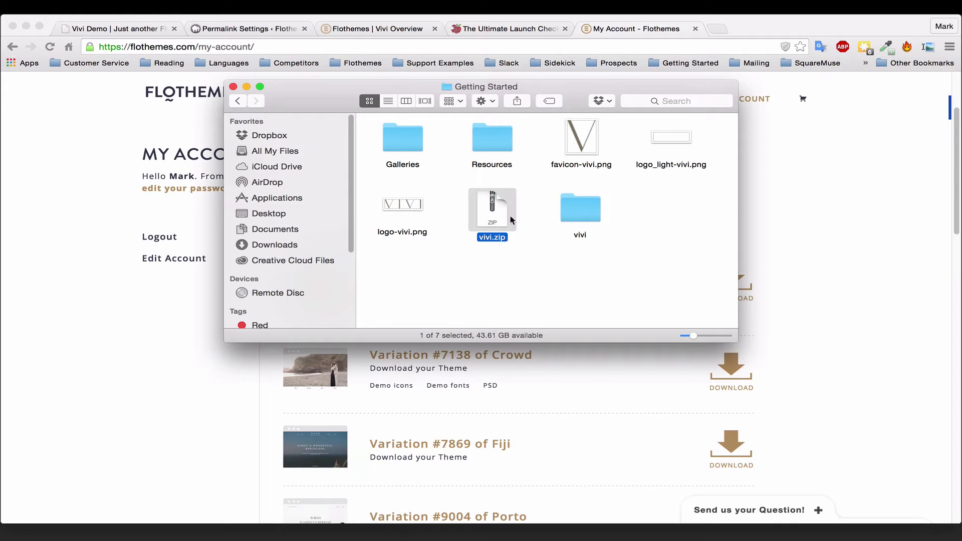
pyautogui.click(540, 243)
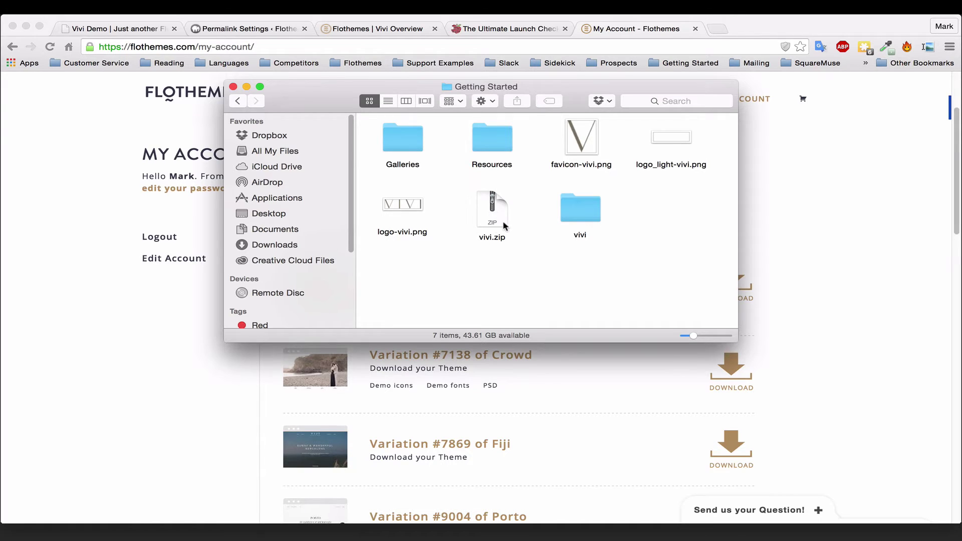
pyautogui.click(578, 208)
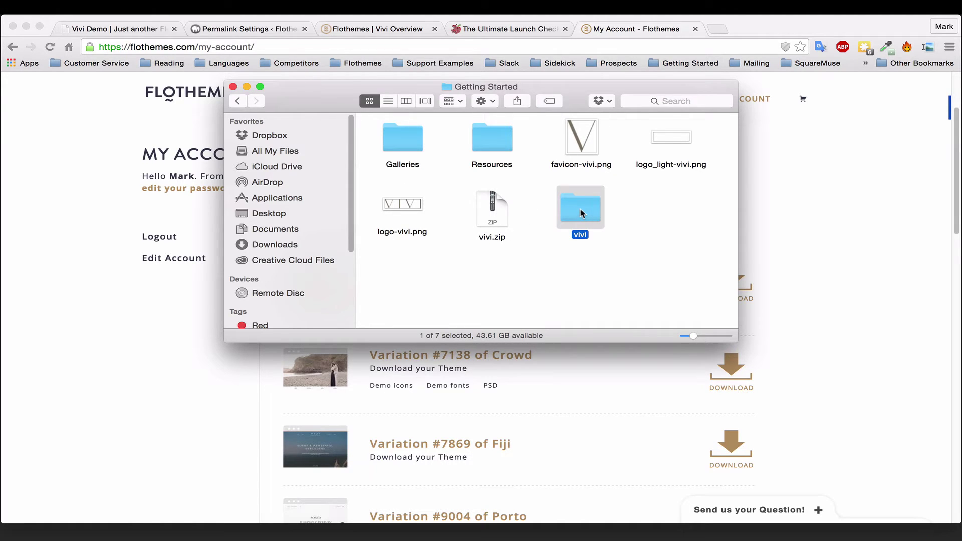
pyautogui.doubleClick(580, 208)
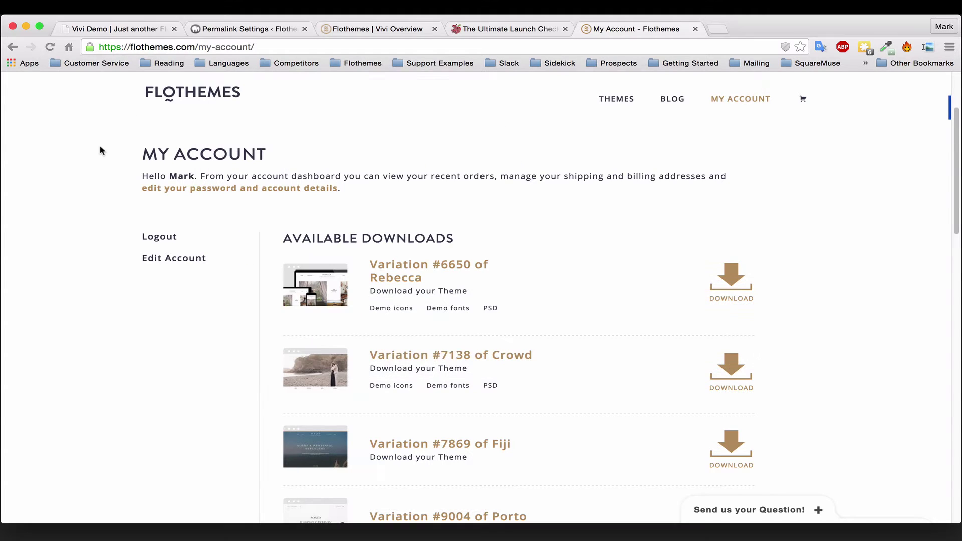
pyautogui.click(118, 123)
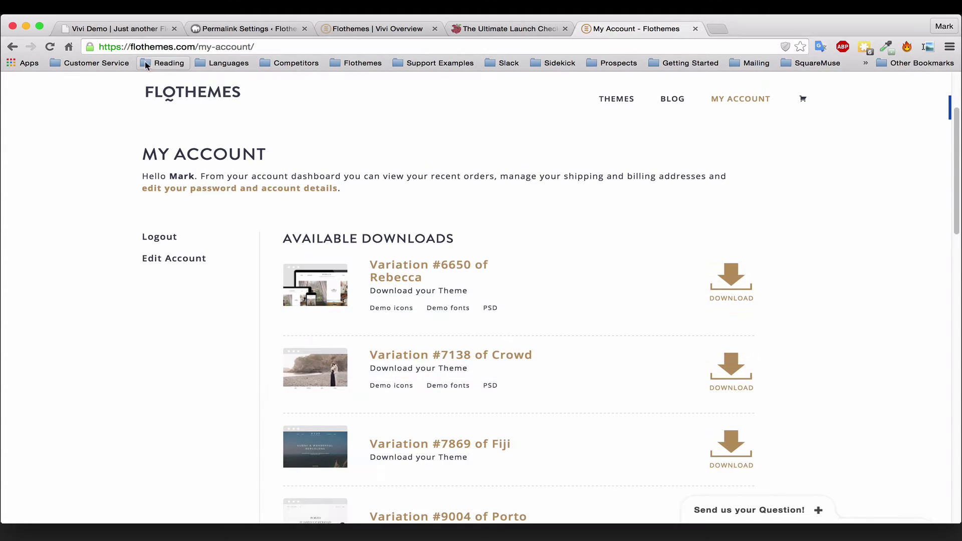
# Open the form for uploading a new theme in the local WordPress admin.
pyautogui.click(245, 29)
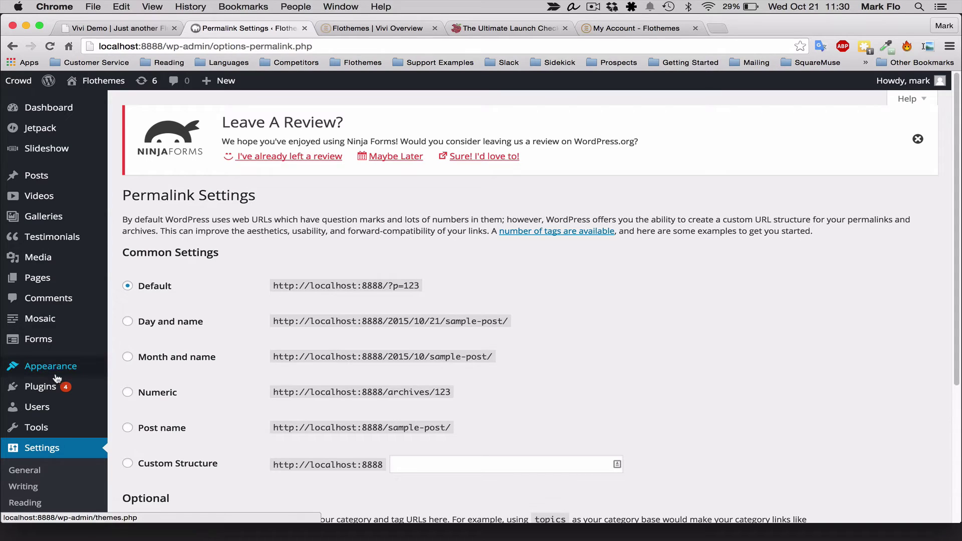
pyautogui.moveTo(52, 373)
pyautogui.click(129, 370)
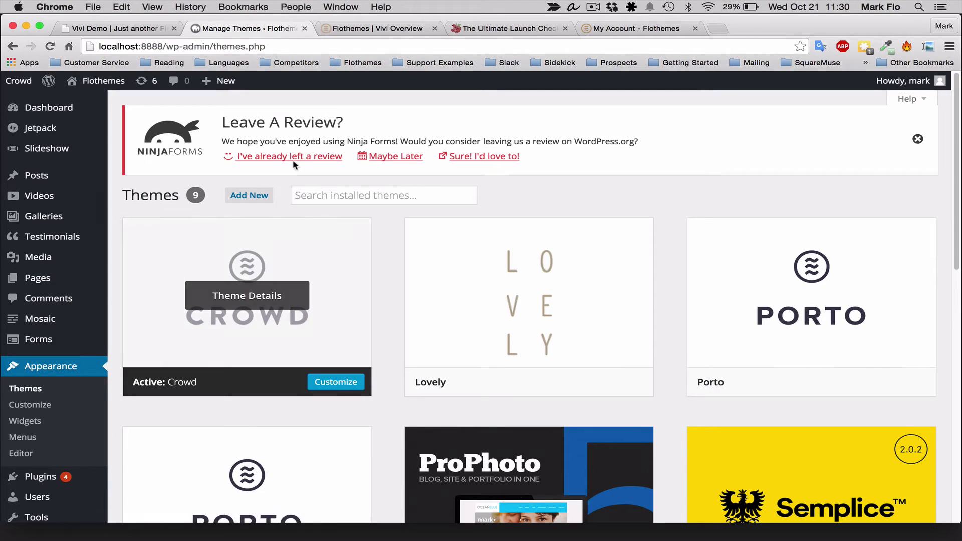
pyautogui.click(246, 193)
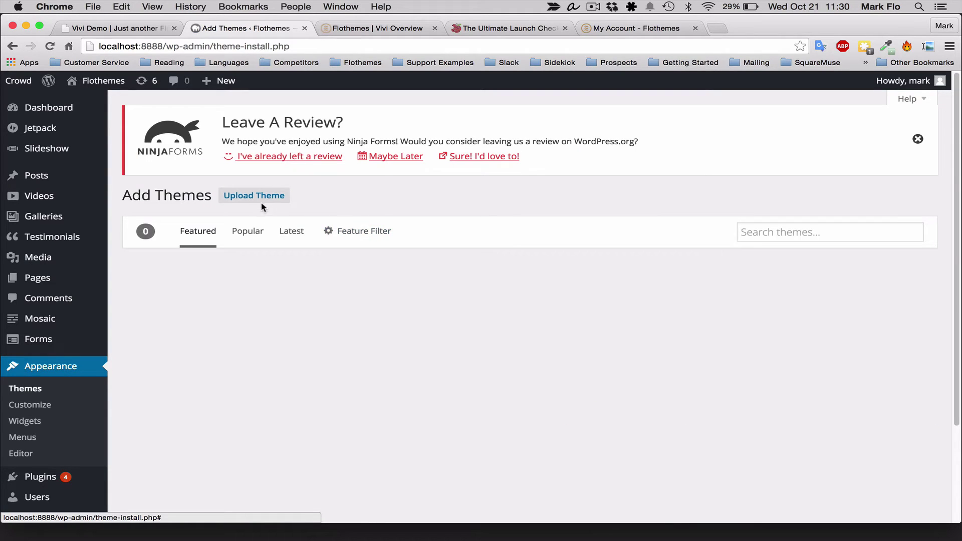
pyautogui.click(255, 196)
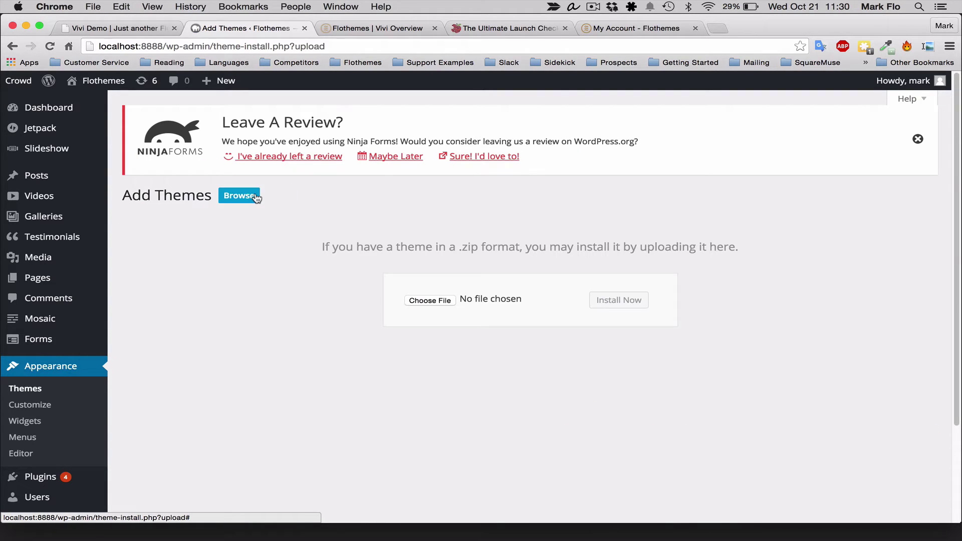
# Install the theme from vivi.zip in the vivi subfolder of Getting Started and activate it.
pyautogui.click(424, 300)
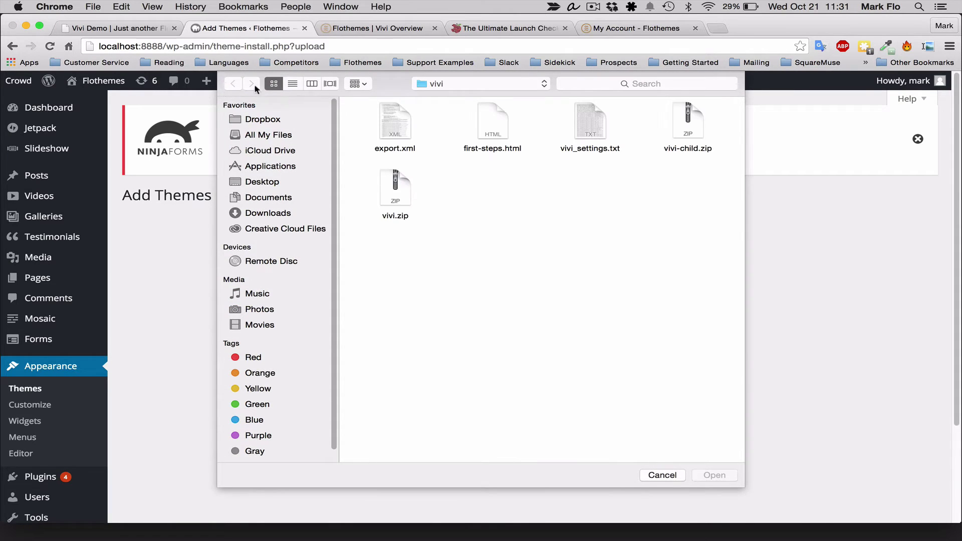
pyautogui.click(492, 83)
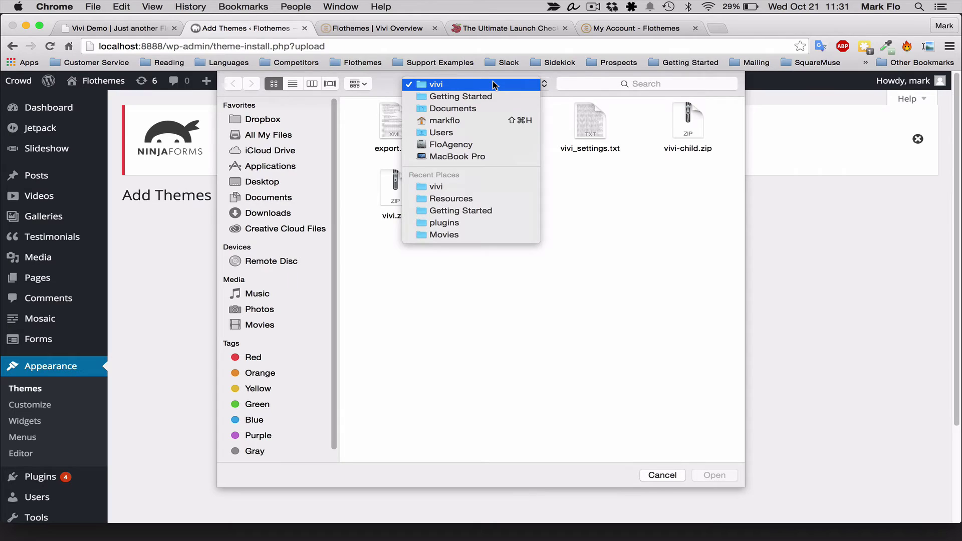
pyautogui.click(485, 96)
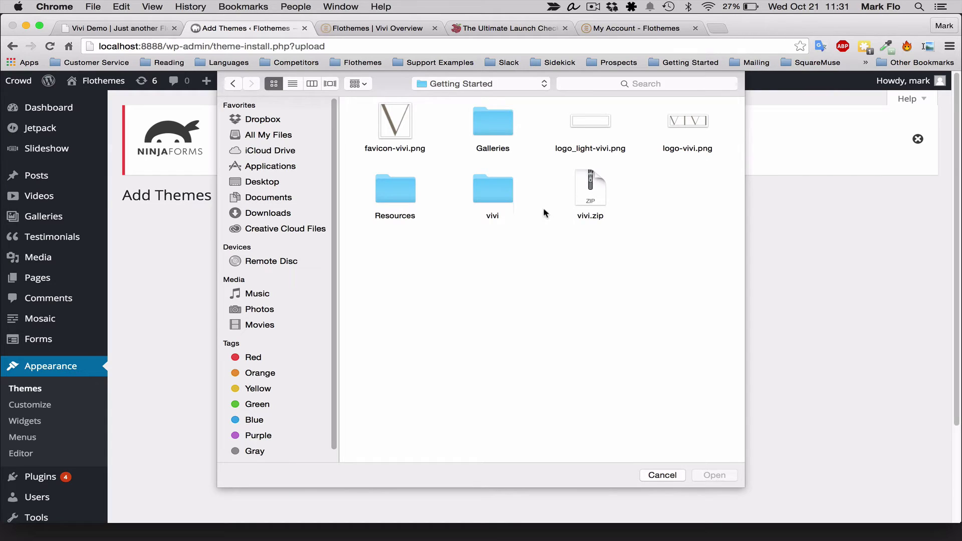
pyautogui.doubleClick(496, 192)
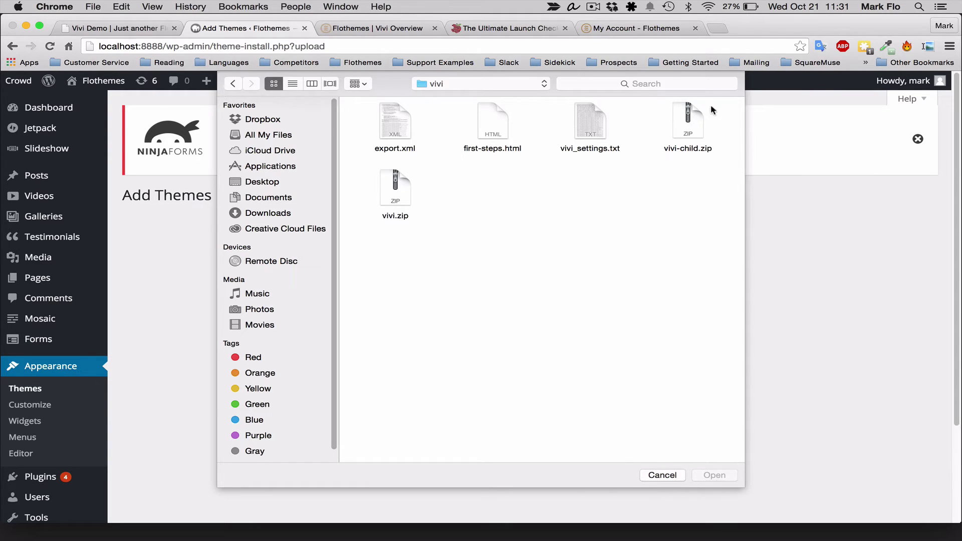
pyautogui.click(397, 190)
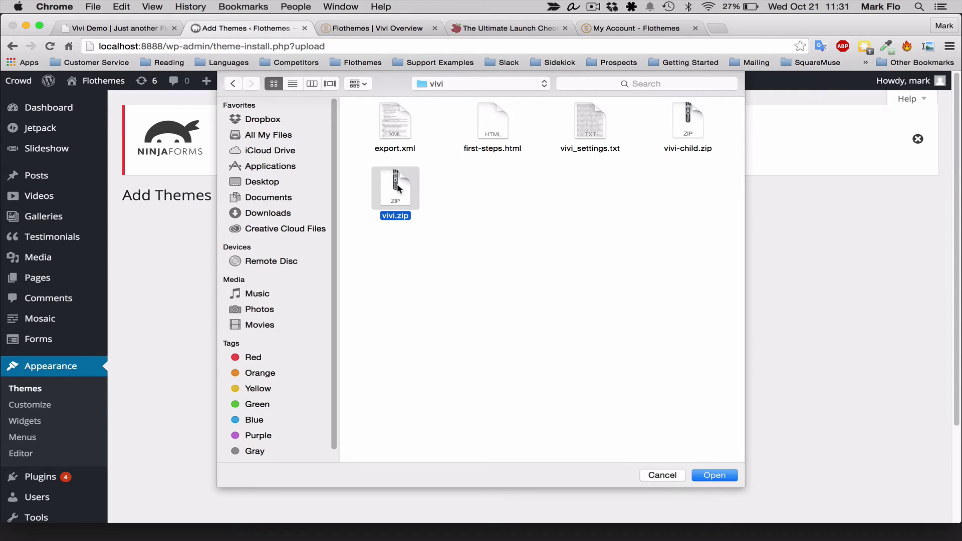
pyautogui.click(712, 474)
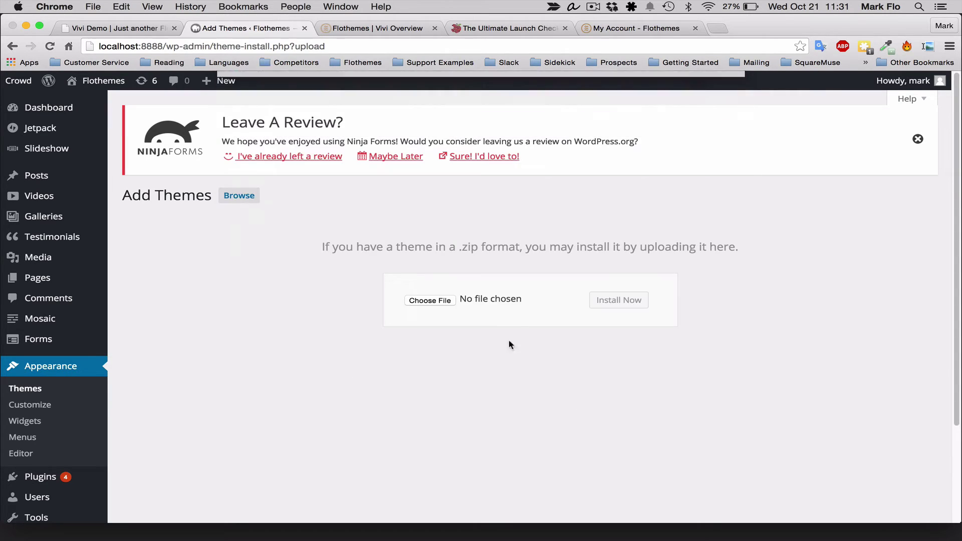
pyautogui.click(629, 302)
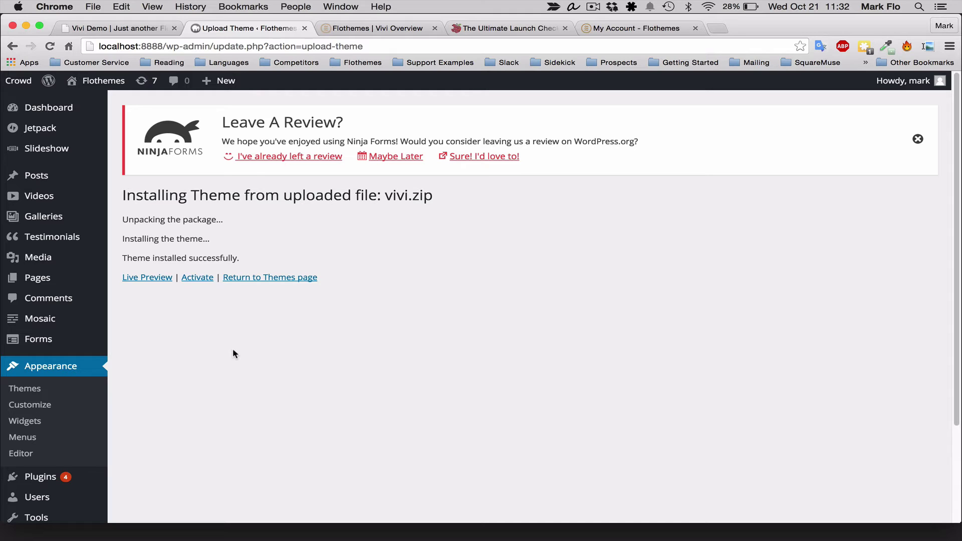
pyautogui.click(199, 279)
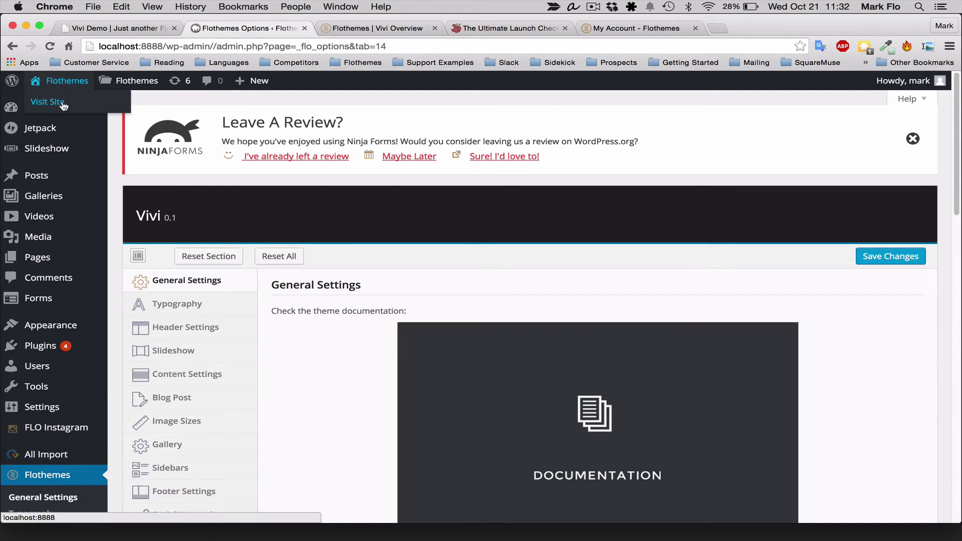
# Open the site's front end in a new tab, replacing the old Vivi Overview tab, and view the homepage.
pyautogui.keyDown('super'); pyautogui.click(55, 102); pyautogui.keyUp('super')
pyautogui.click(435, 28)
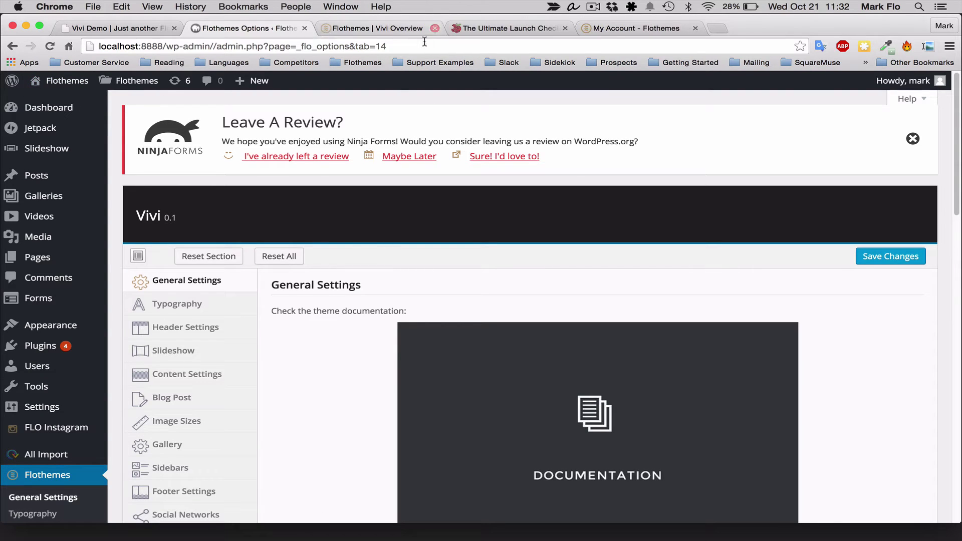
pyautogui.click(403, 29)
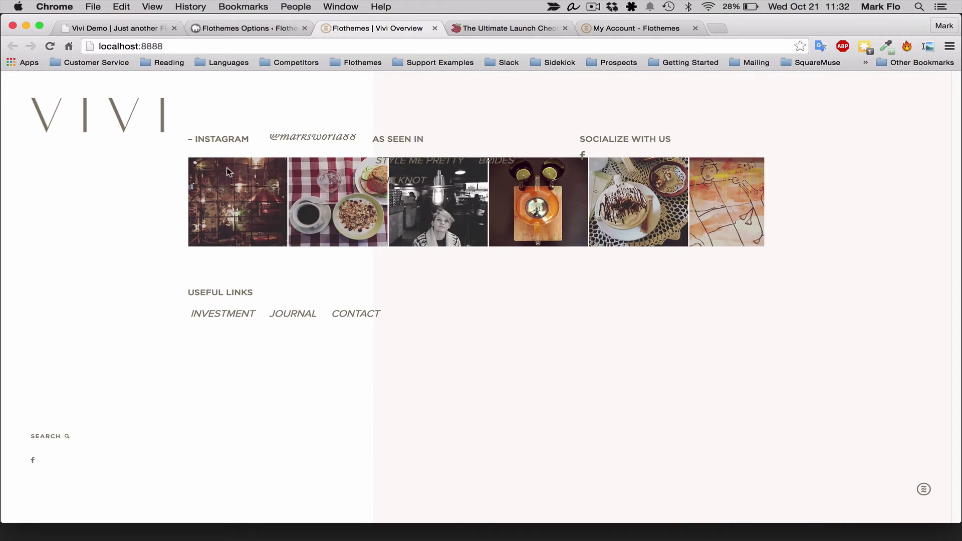
# Import the dummy data of the Demo version in the Vivi theme's general settings.
pyautogui.click(249, 30)
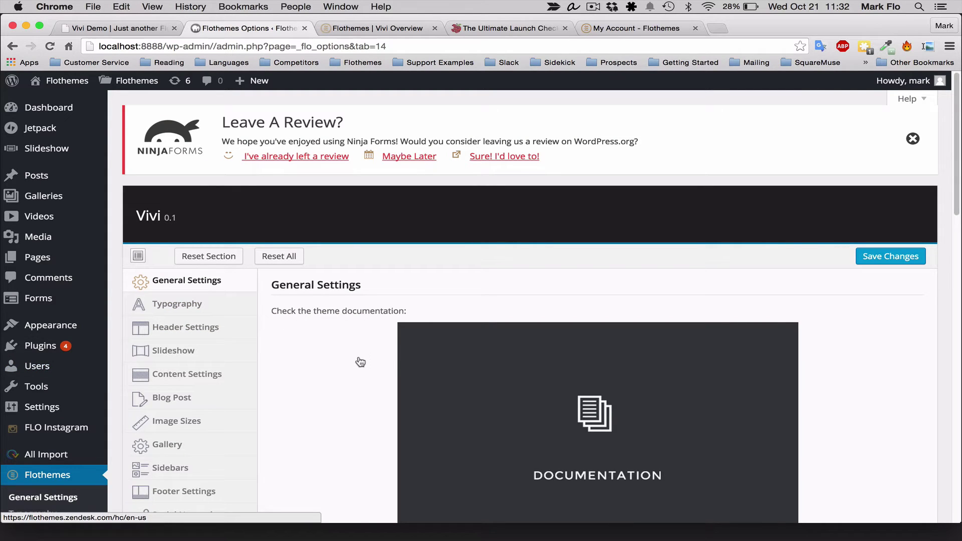
pyautogui.scroll(-4, 321, 374)
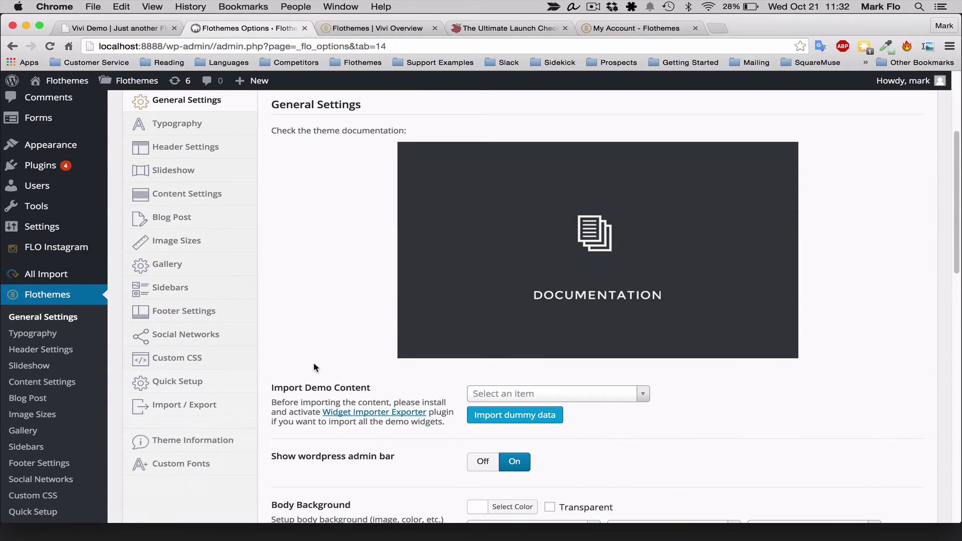
pyautogui.scroll(1, 303, 358)
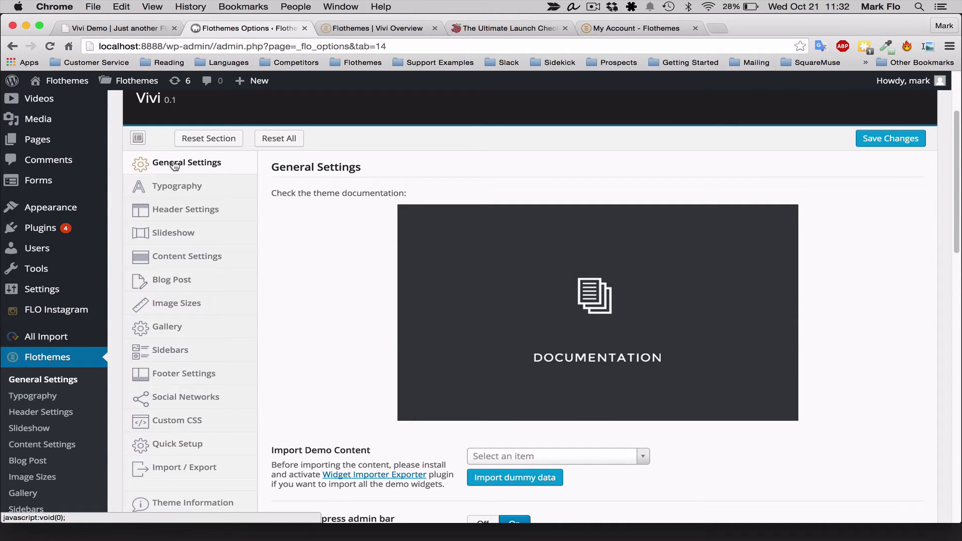
pyautogui.scroll(-1, 300, 191)
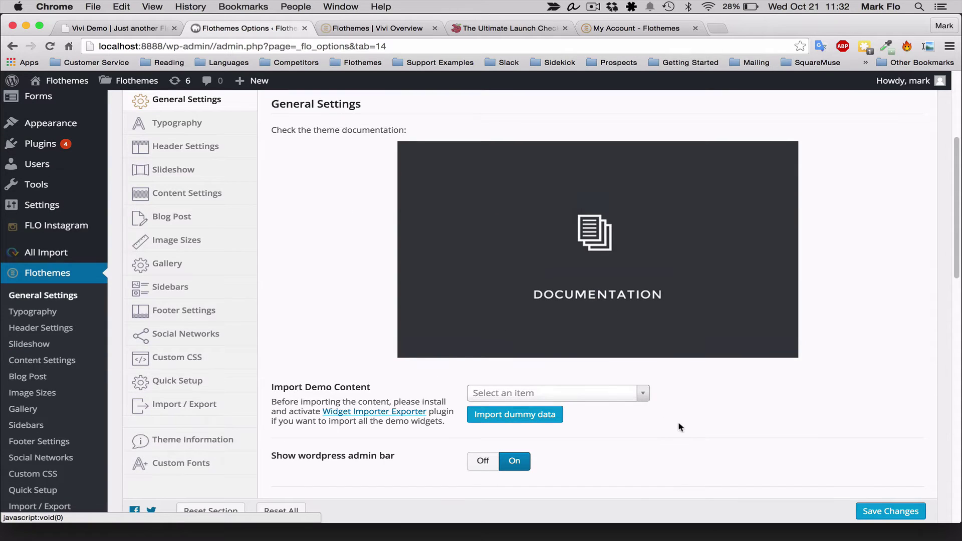
pyautogui.click(641, 393)
pyautogui.click(526, 426)
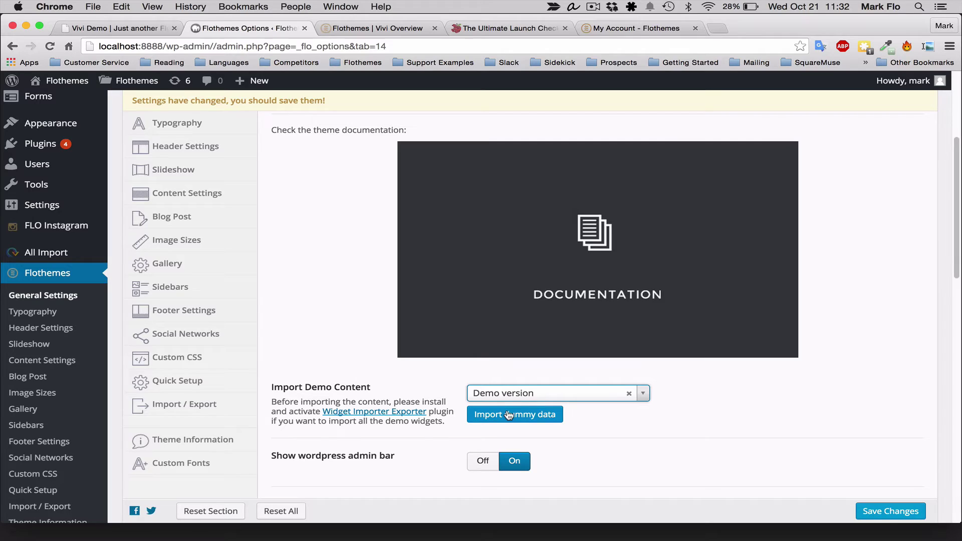
pyautogui.click(508, 415)
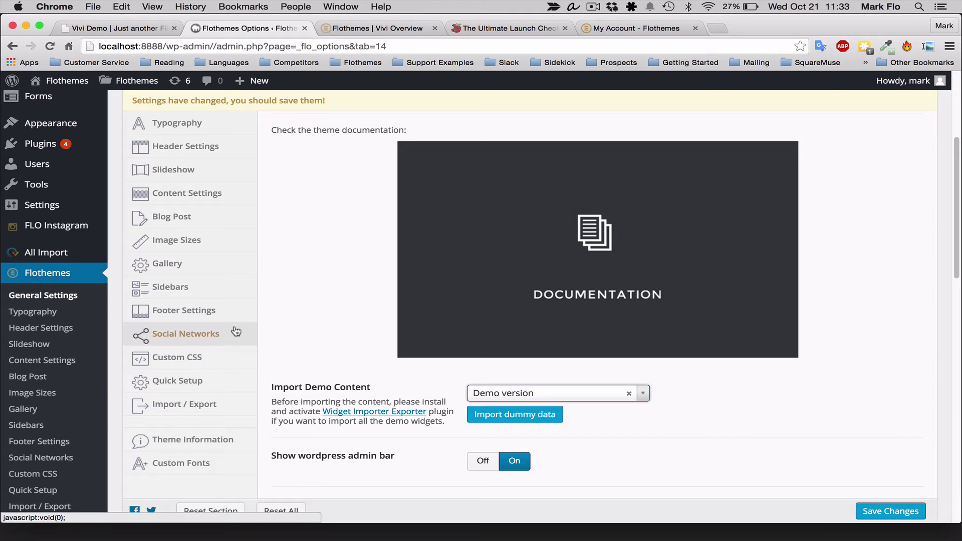
pyautogui.scroll(4, 329, 299)
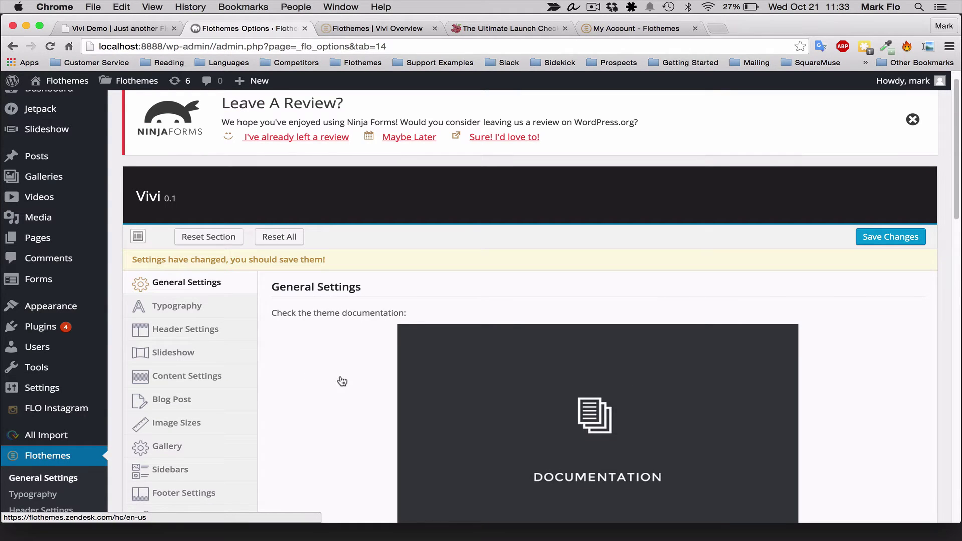
# Set the site's permalink structure to Post name and save it, leaving the theme options without saving their changes.
pyautogui.moveTo(61, 398)
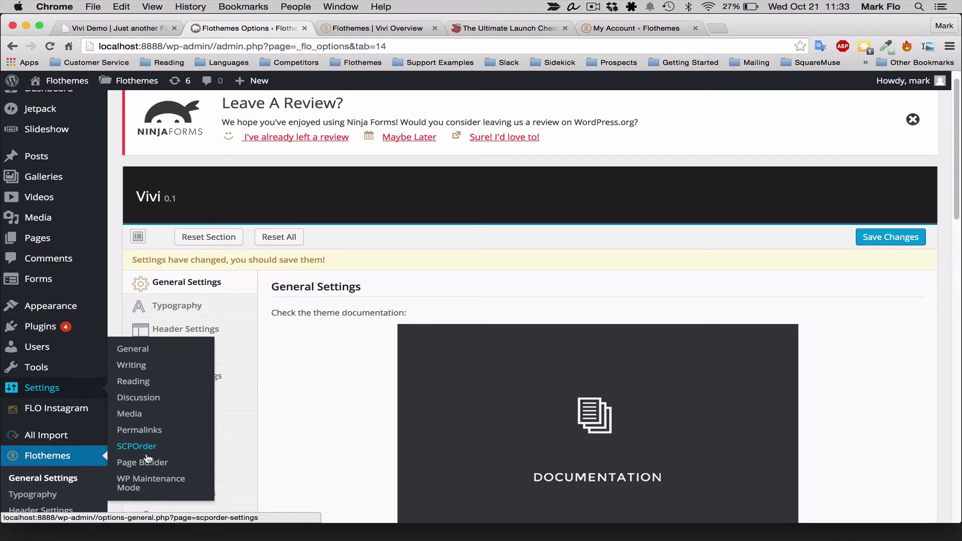
pyautogui.click(134, 430)
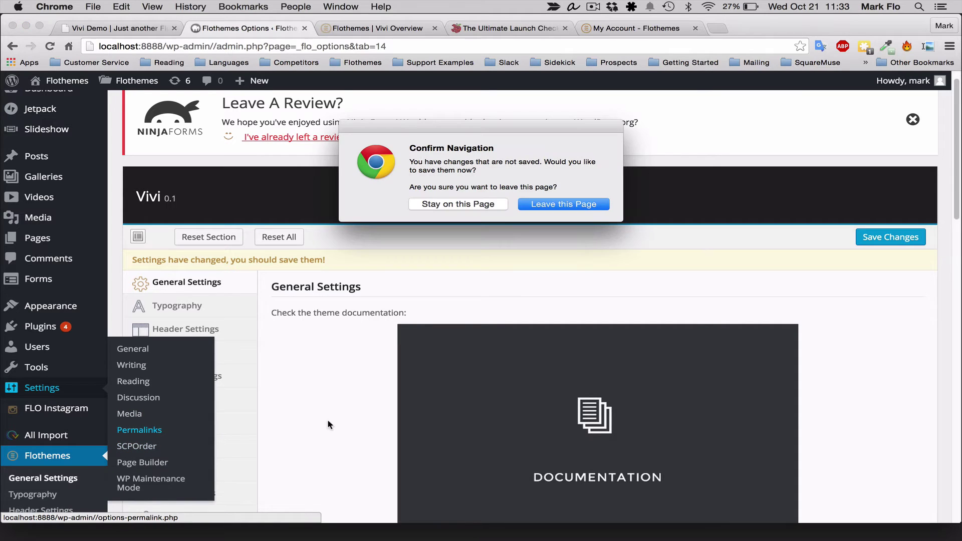
pyautogui.click(565, 206)
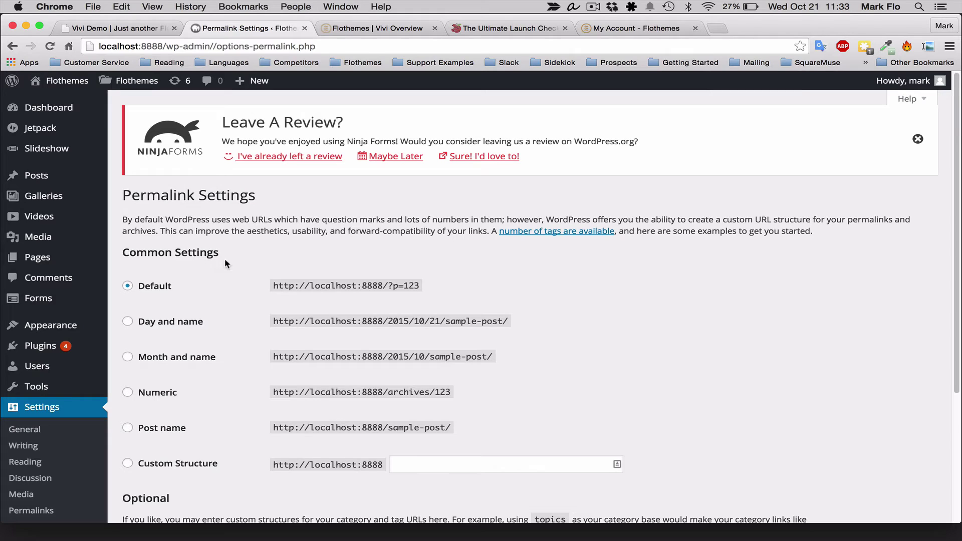
pyautogui.scroll(-5, 205, 304)
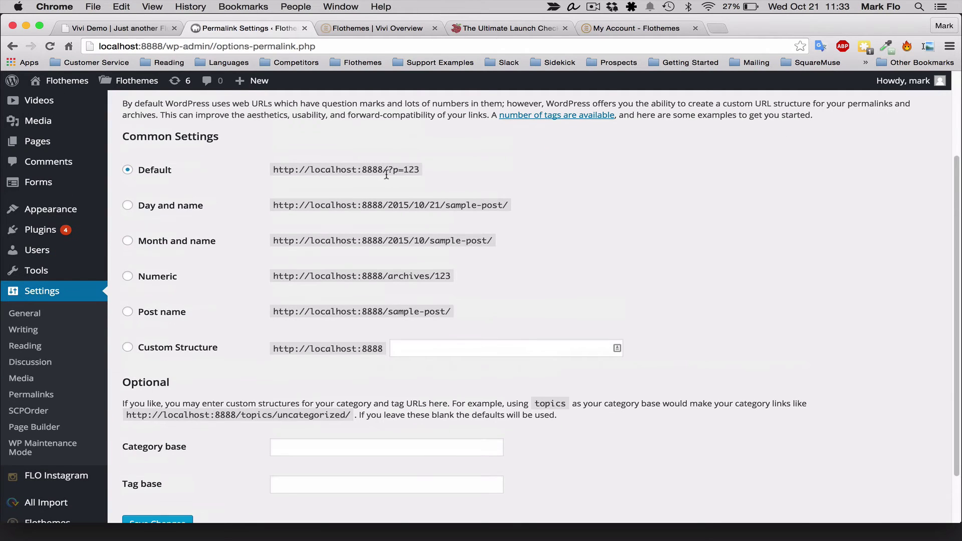
pyautogui.moveTo(435, 167); pyautogui.dragTo(261, 170)
pyautogui.click(261, 171)
pyautogui.click(128, 312)
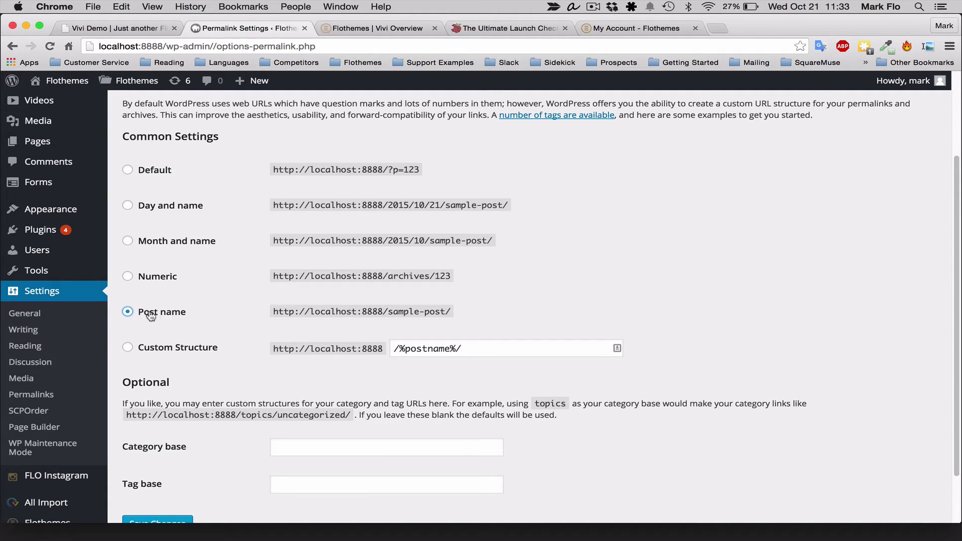
pyautogui.scroll(-3, 151, 315)
pyautogui.click(175, 466)
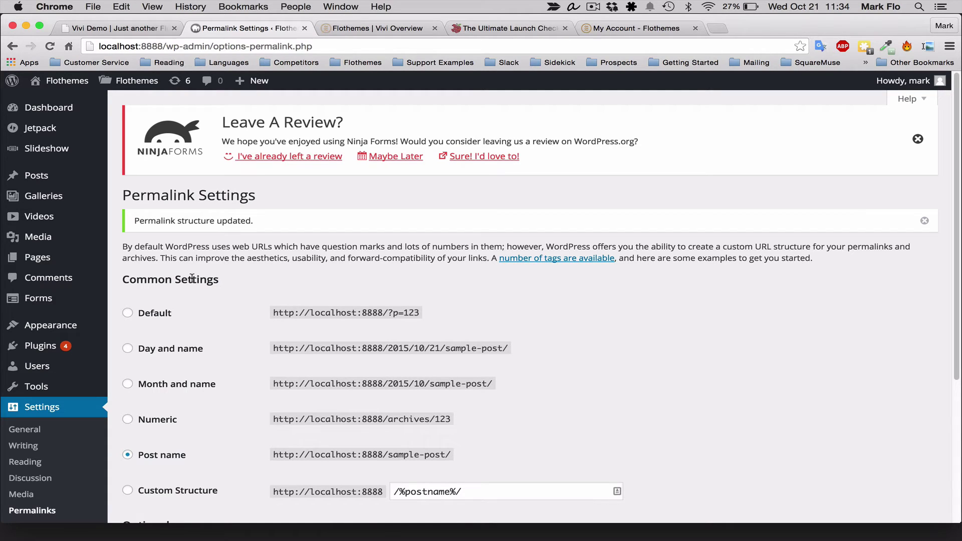
# Check the site title and tagline in the WordPress general settings and save the settings.
pyautogui.scroll(-3, 192, 279)
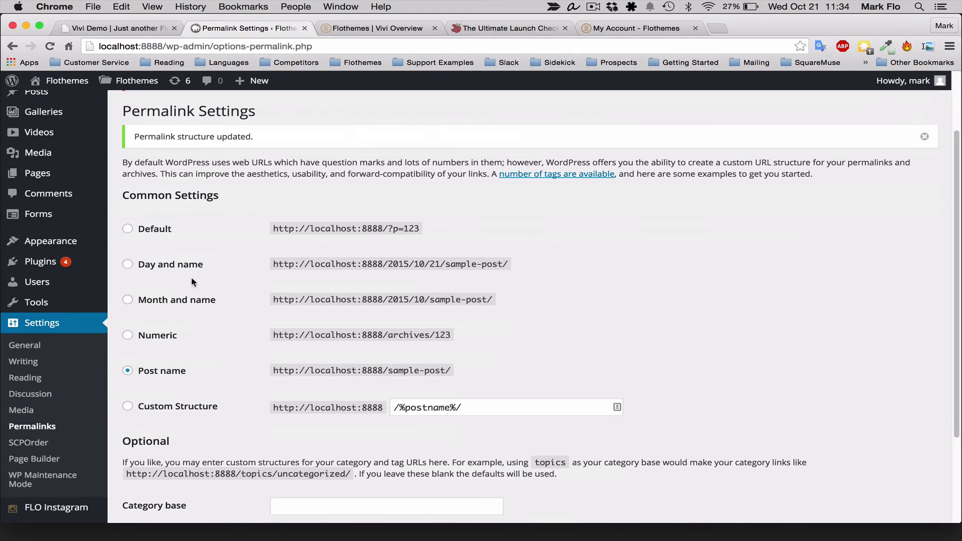
pyautogui.click(31, 347)
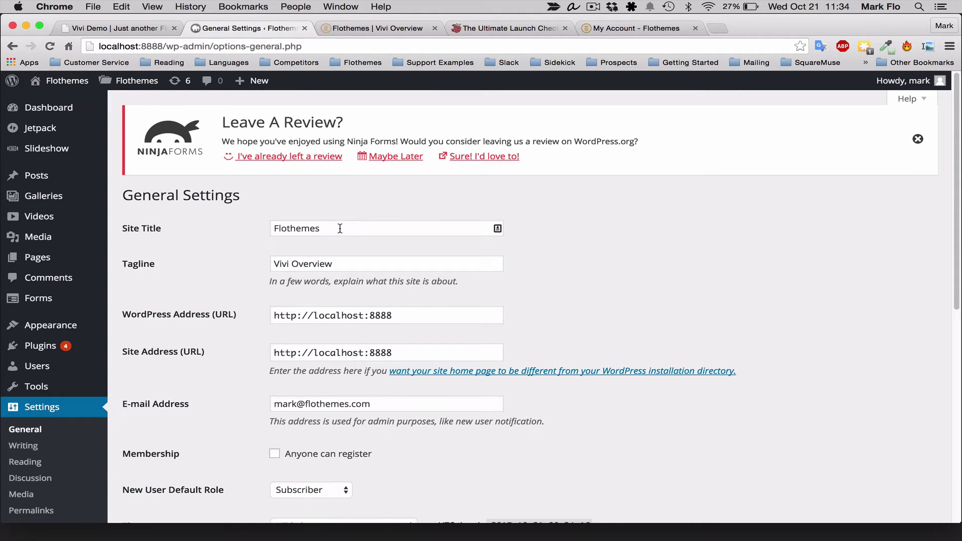
pyautogui.moveTo(340, 229); pyautogui.dragTo(263, 229)
pyautogui.press('Left')
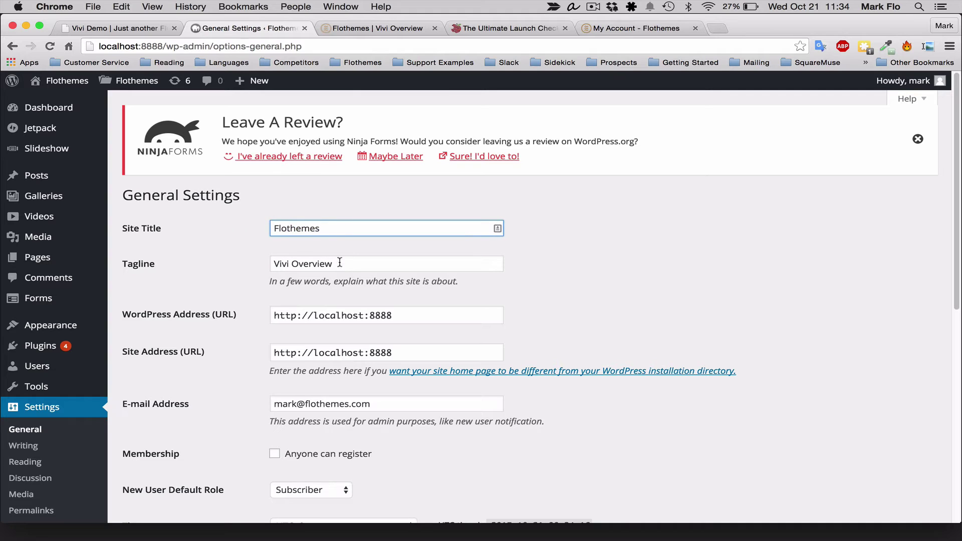
pyautogui.moveTo(356, 262); pyautogui.dragTo(255, 266)
pyautogui.press('Left')
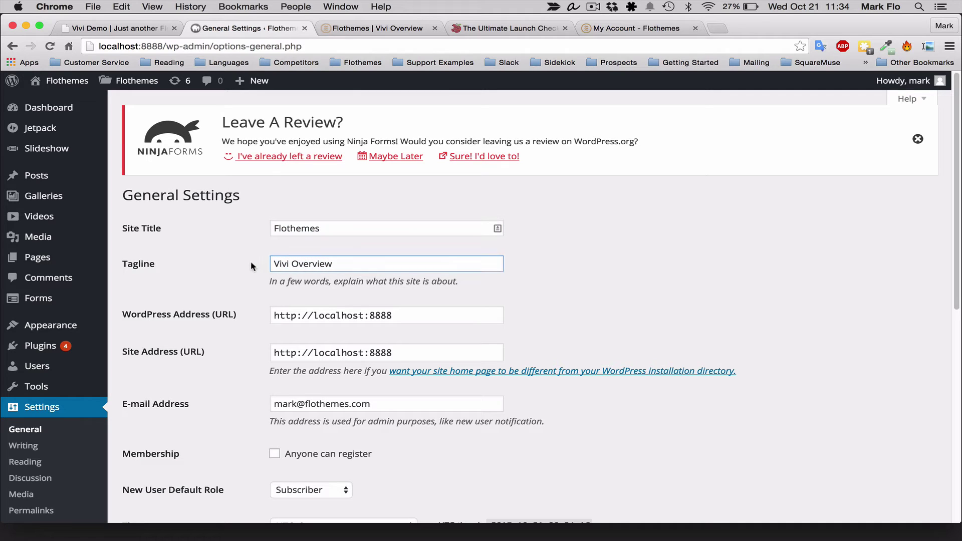
pyautogui.click(251, 265)
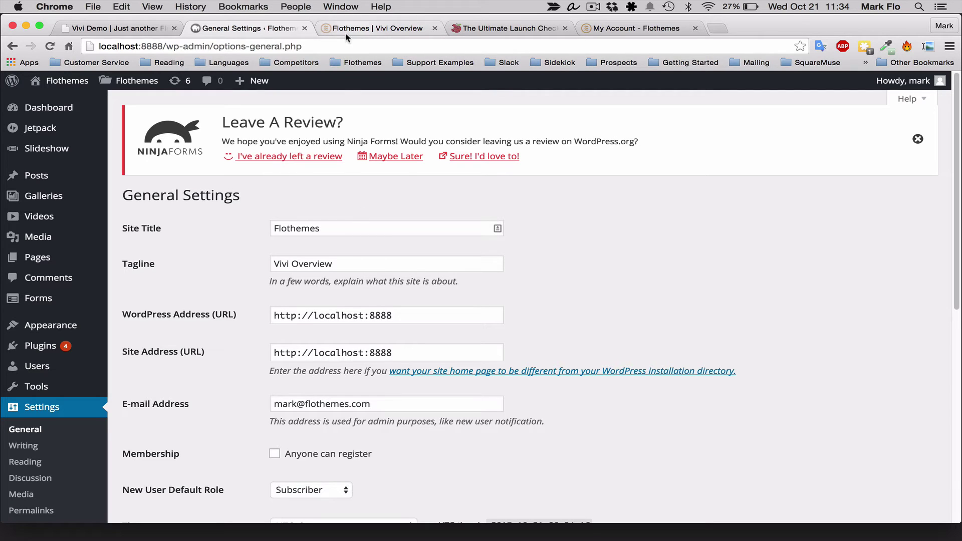
pyautogui.scroll(-10, 251, 191)
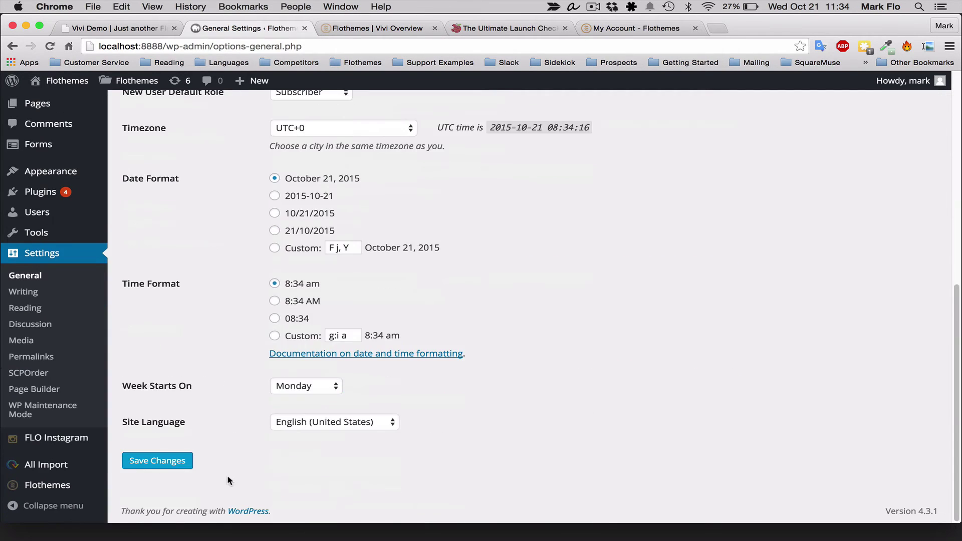
pyautogui.click(169, 460)
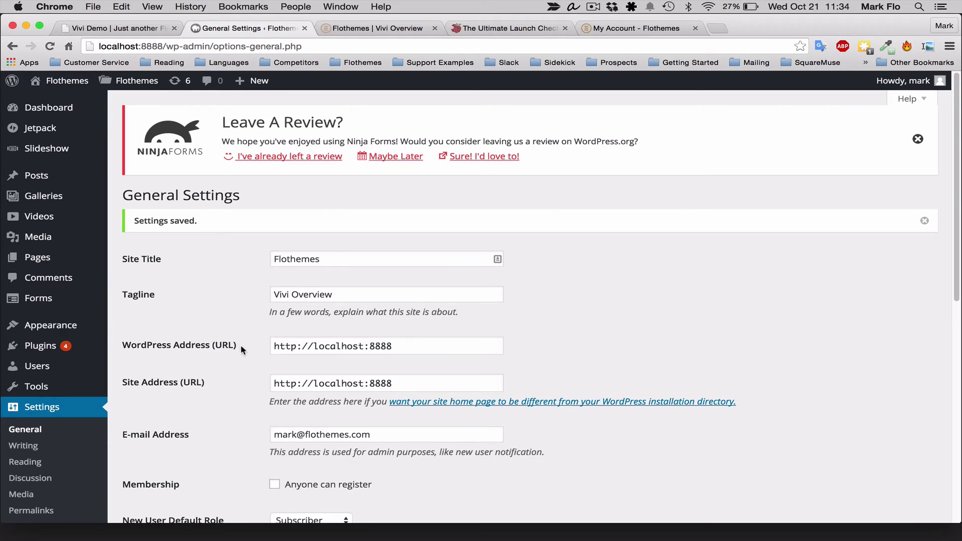
# Open the header settings of the Vivi theme.
pyautogui.scroll(-7, 198, 351)
pyautogui.moveTo(50, 485)
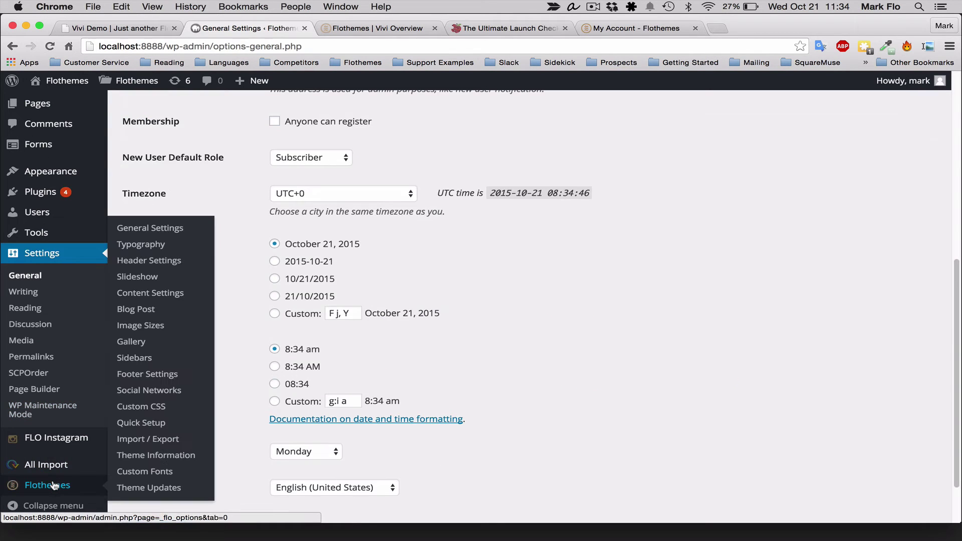
pyautogui.click(161, 261)
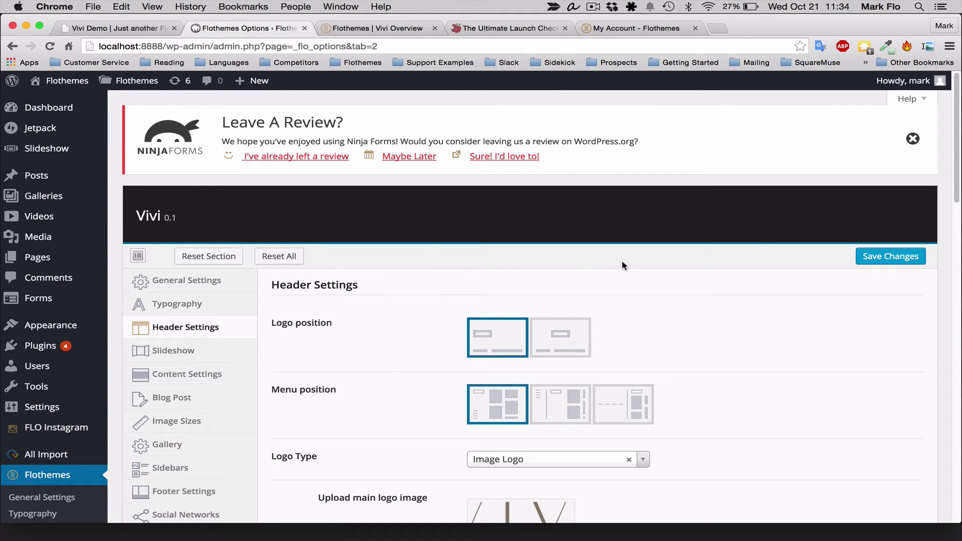
# Switch the logo type to Text Logo (Site title) and back to Image Logo.
pyautogui.scroll(-3, 646, 278)
pyautogui.click(646, 398)
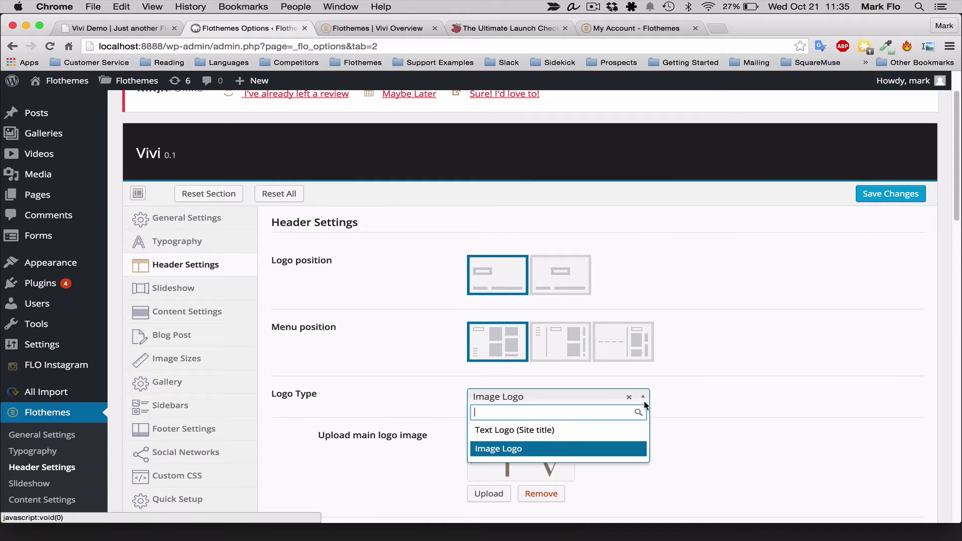
pyautogui.click(567, 432)
pyautogui.scroll(-3, 711, 355)
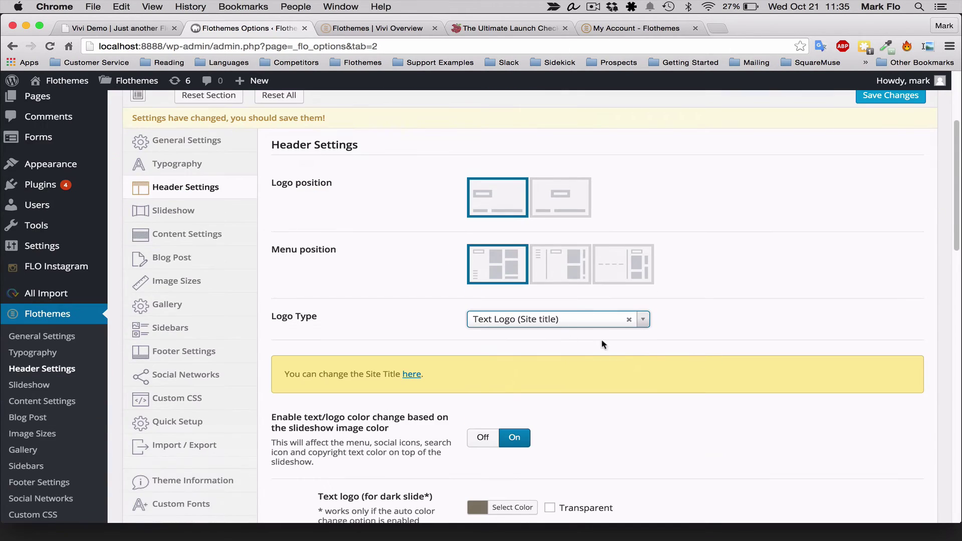
pyautogui.click(643, 319)
pyautogui.click(494, 373)
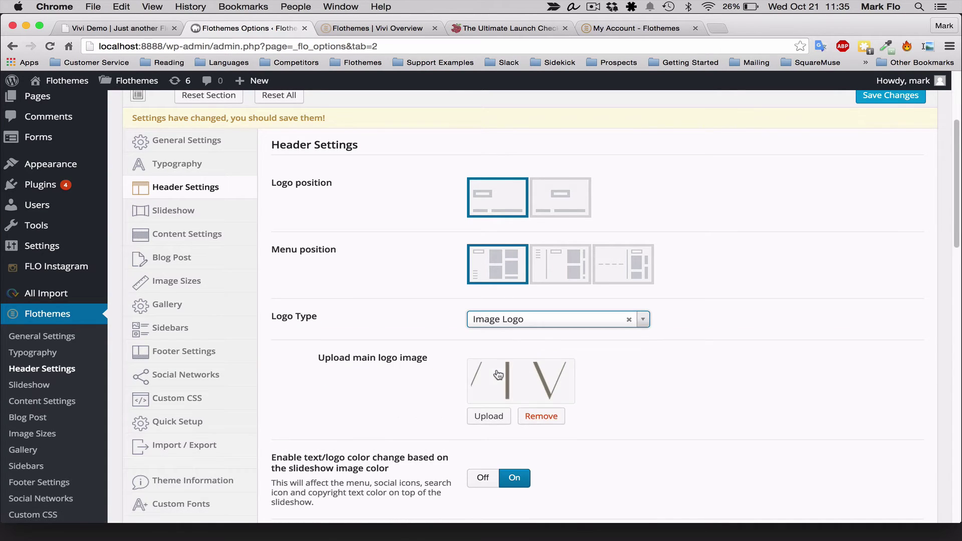
# Check the logo files in the Getting Started folder and choose logo-vivi.png from the media library as the main logo image.
pyautogui.click(482, 416)
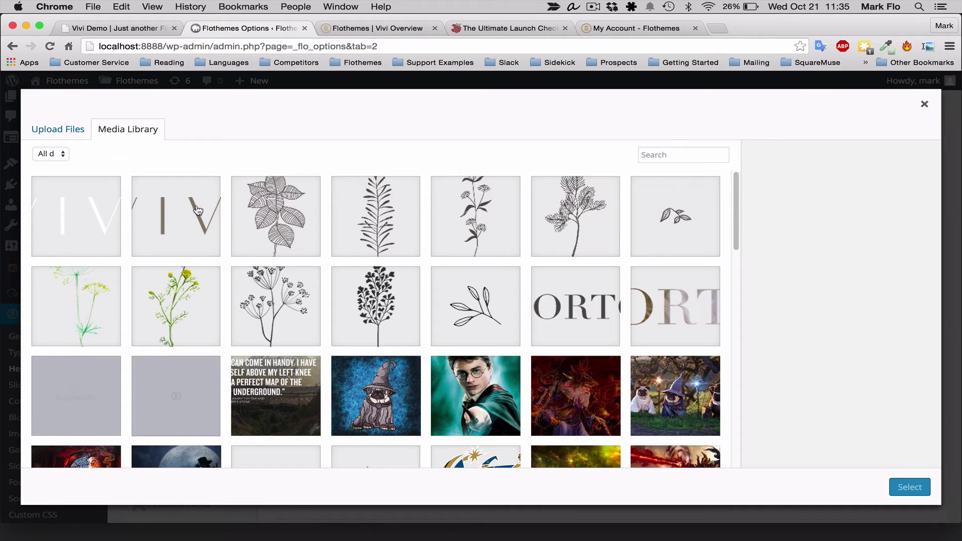
pyautogui.press('super+Tab')
pyautogui.click(237, 99)
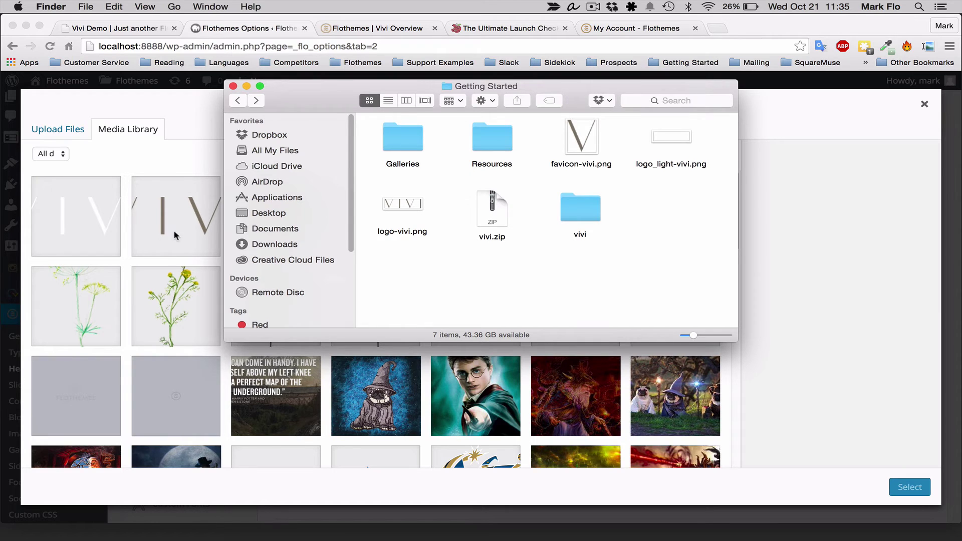
pyautogui.click(156, 245)
pyautogui.click(183, 206)
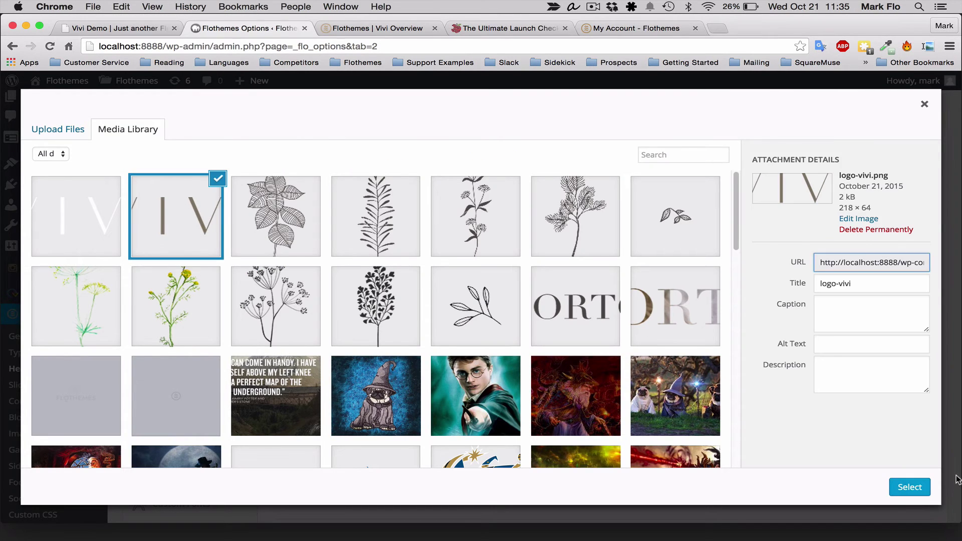
pyautogui.click(905, 489)
# Examine the slideshow-based logo color options, and view the logo over the three homepage slides of the Vivi demo site.
pyautogui.scroll(-3, 504, 389)
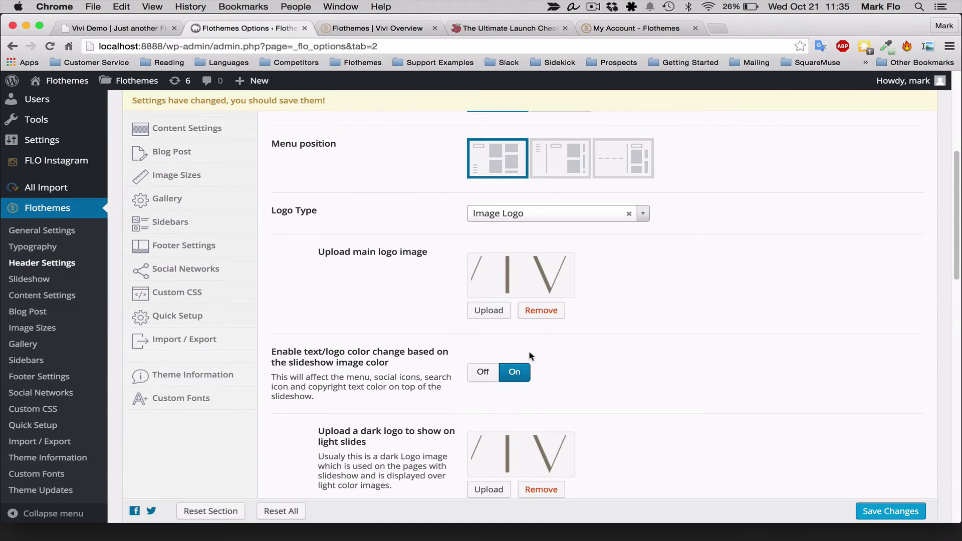
pyautogui.scroll(-5, 640, 282)
pyautogui.scroll(2, 626, 280)
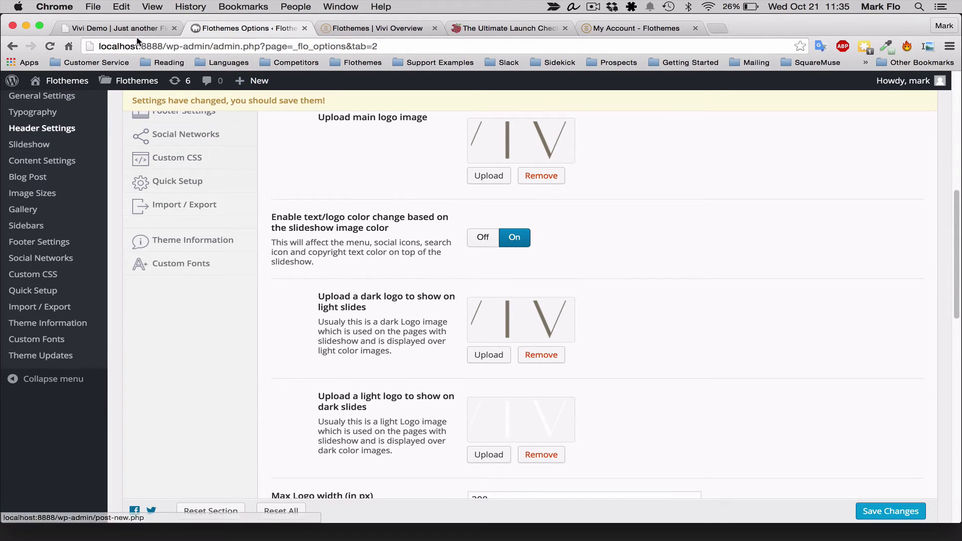
pyautogui.click(115, 28)
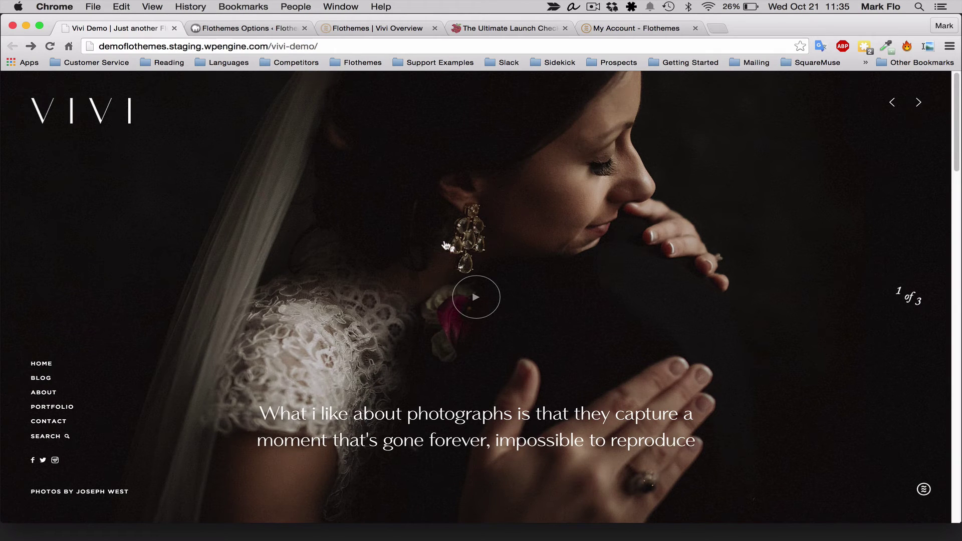
pyautogui.click(918, 103)
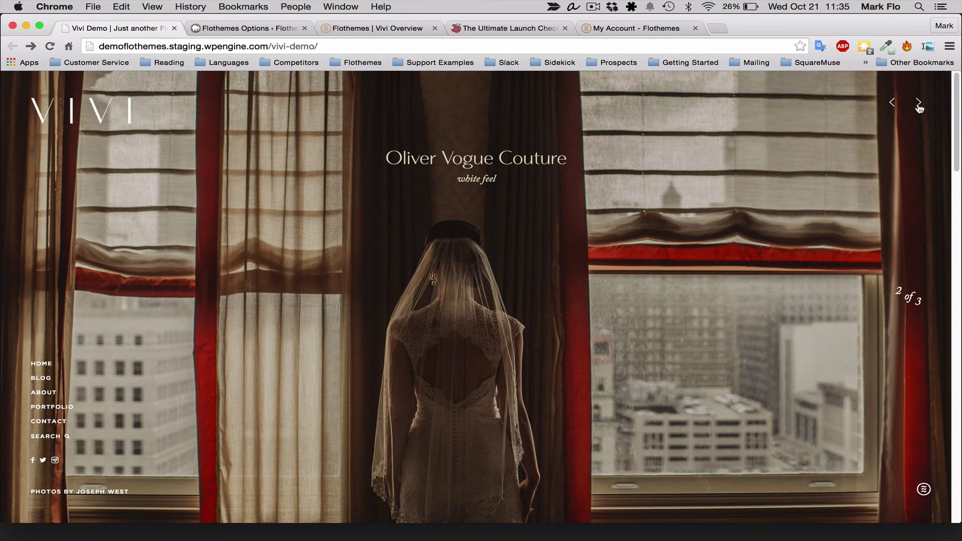
pyautogui.click(919, 103)
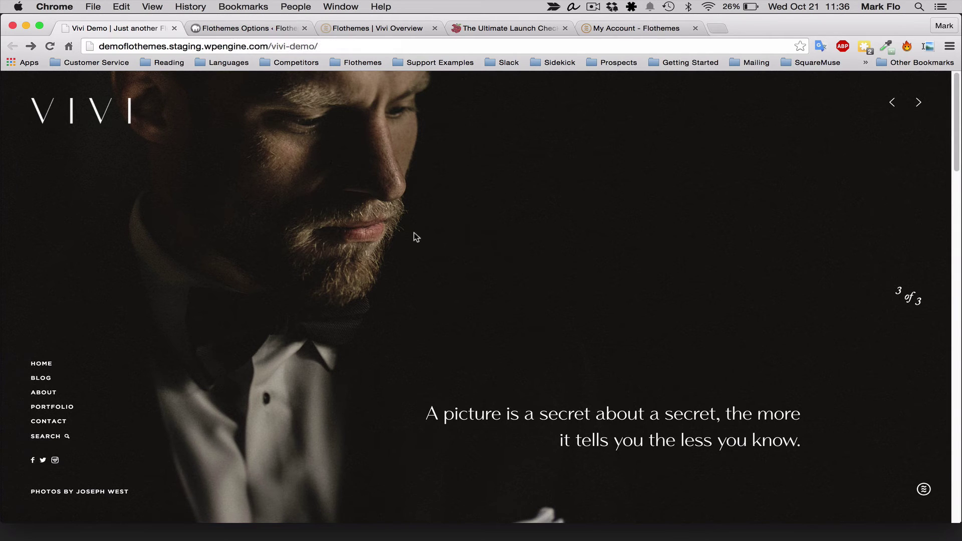
# Return to the header settings and examine the logos for light and dark slides and the maximum desktop and mobile logo widths.
pyautogui.click(263, 34)
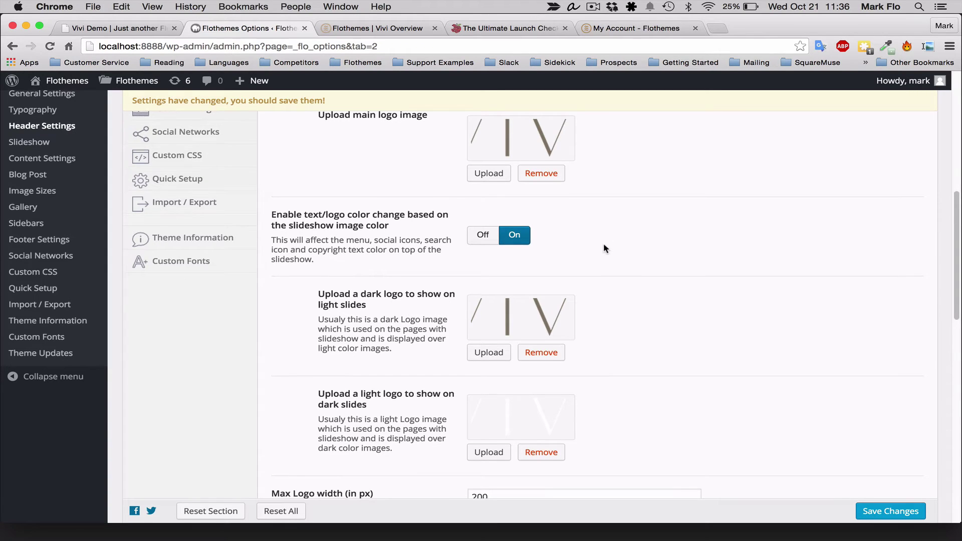
pyautogui.scroll(-3, 603, 243)
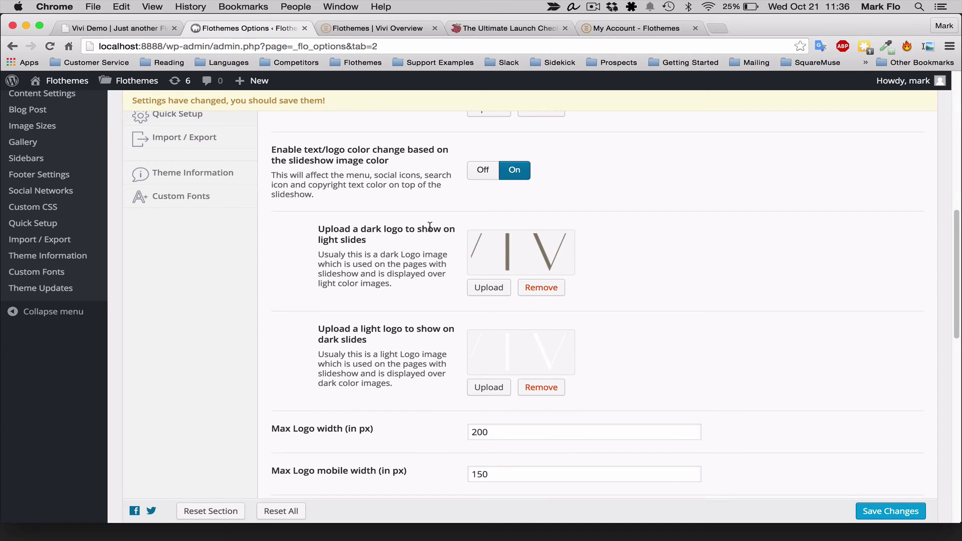
pyautogui.scroll(5, 583, 264)
pyautogui.scroll(-1, 583, 265)
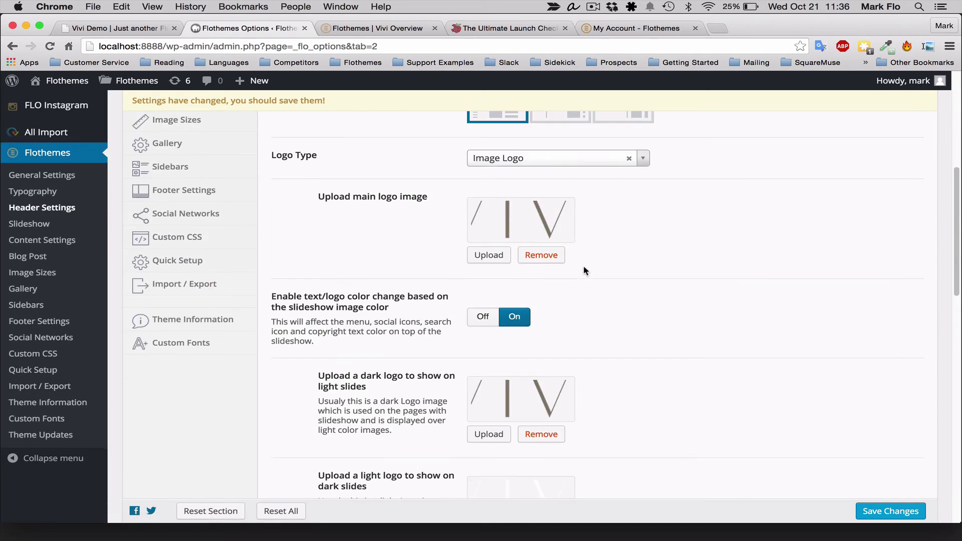
pyautogui.scroll(-3, 583, 268)
pyautogui.scroll(1, 583, 268)
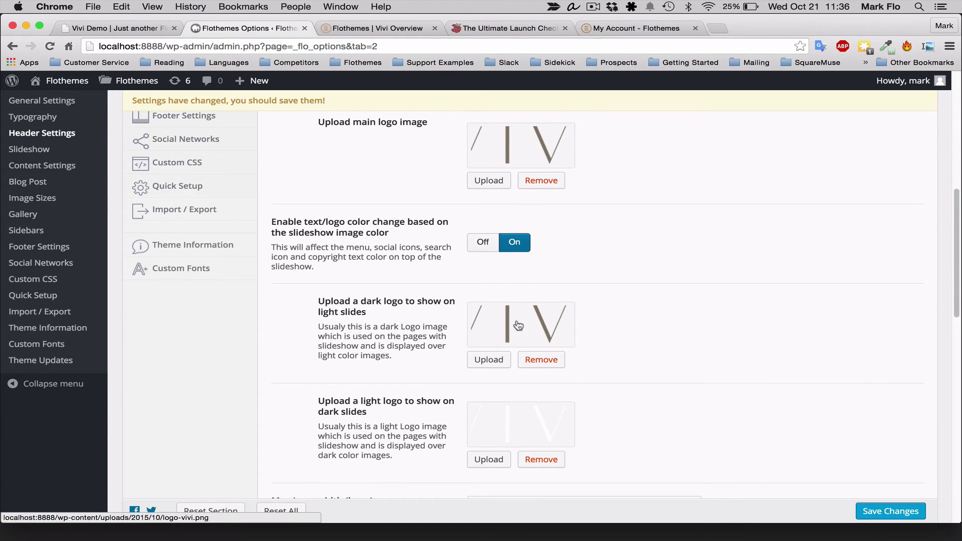
pyautogui.scroll(-1, 600, 321)
pyautogui.scroll(-1, 561, 330)
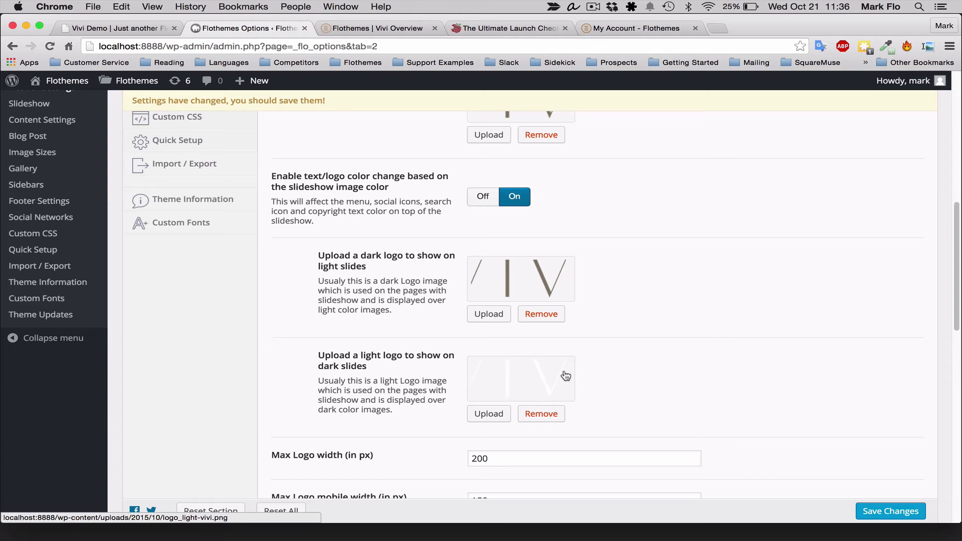
pyautogui.scroll(-3, 654, 353)
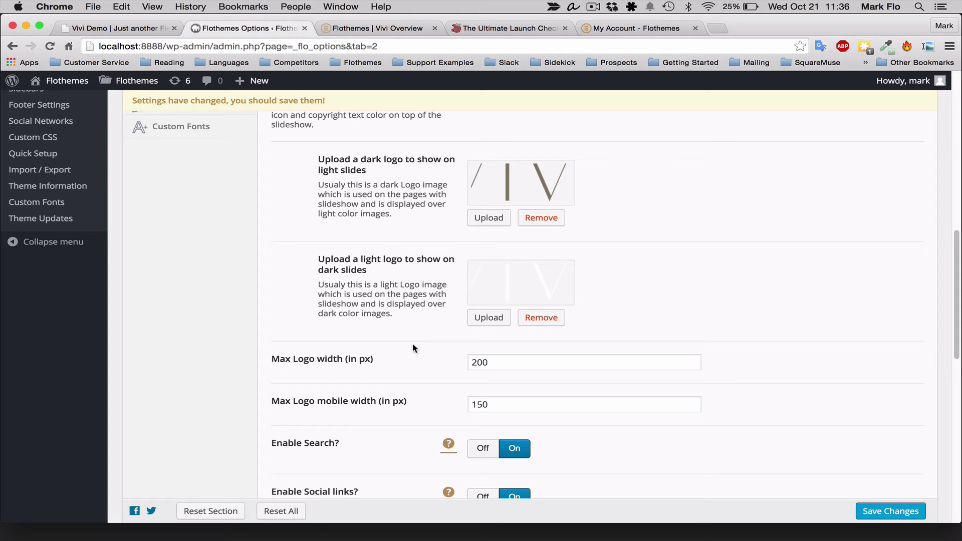
pyautogui.scroll(-1, 416, 345)
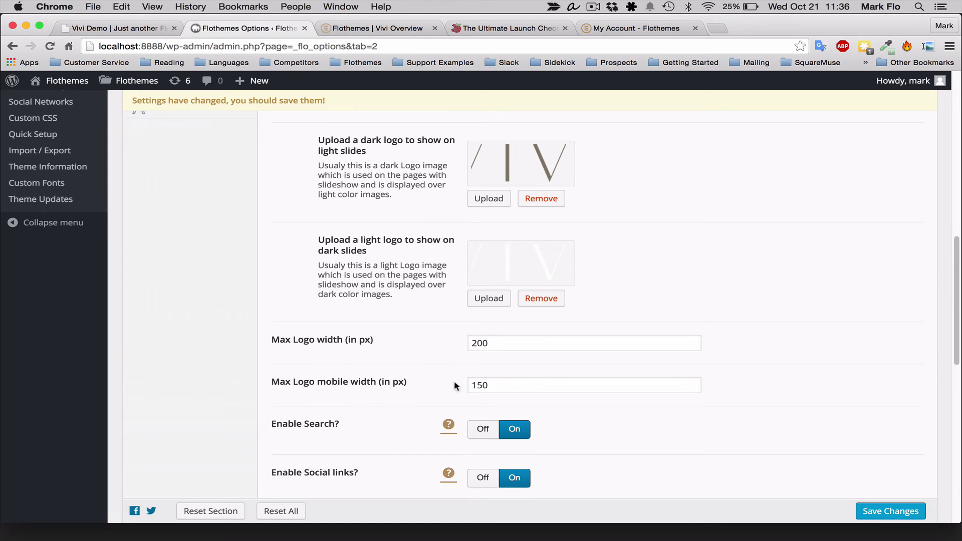
pyautogui.click(500, 385)
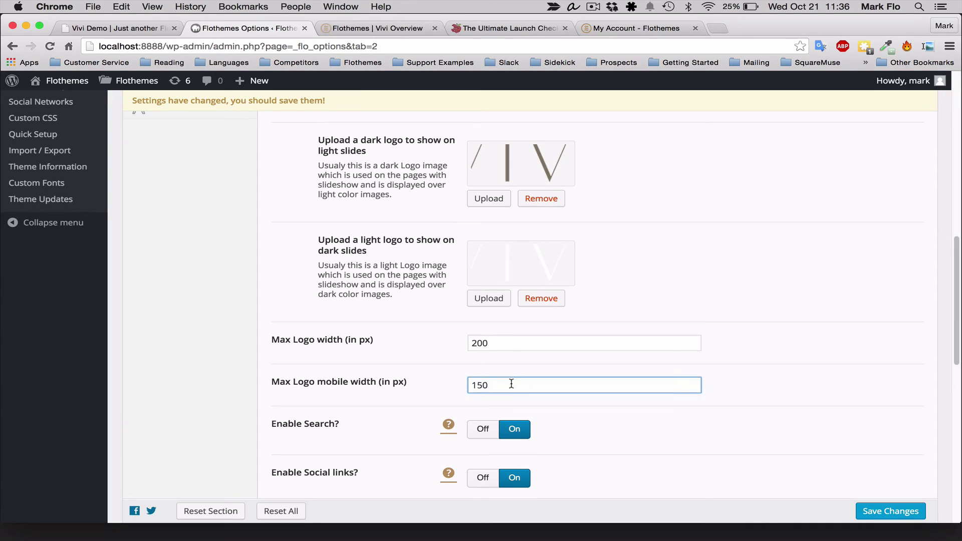
pyautogui.click(460, 387)
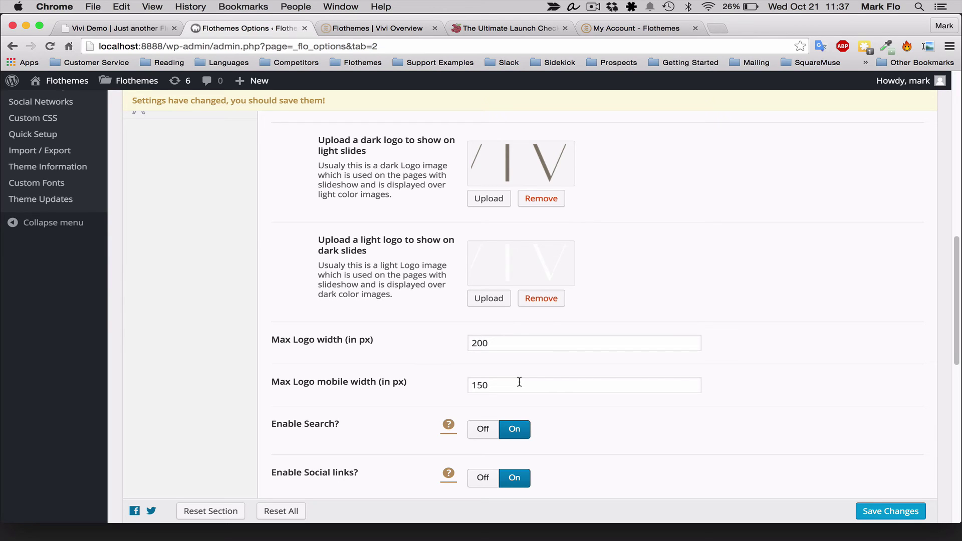
# Compare the search and social links options with the Vivi demo site, and save the header settings.
pyautogui.scroll(-1, 521, 383)
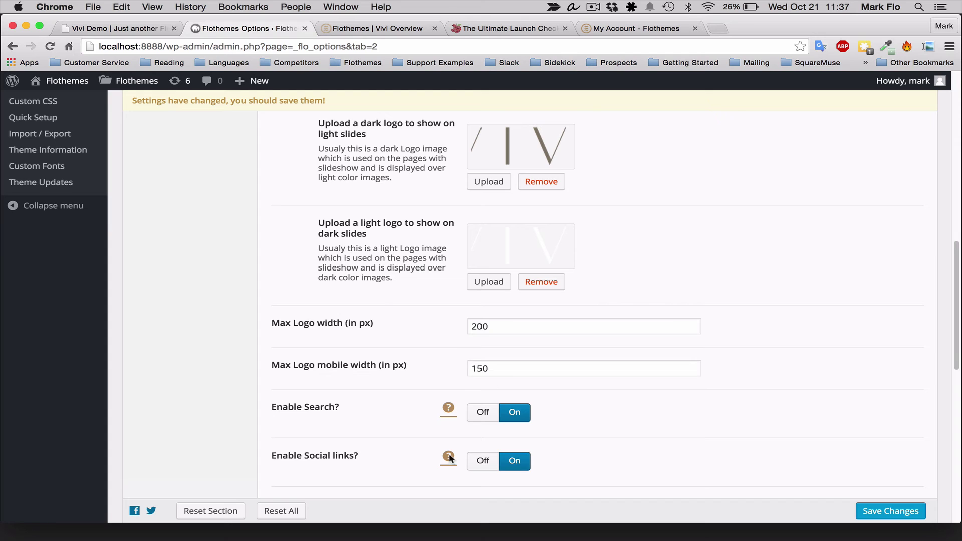
pyautogui.click(130, 28)
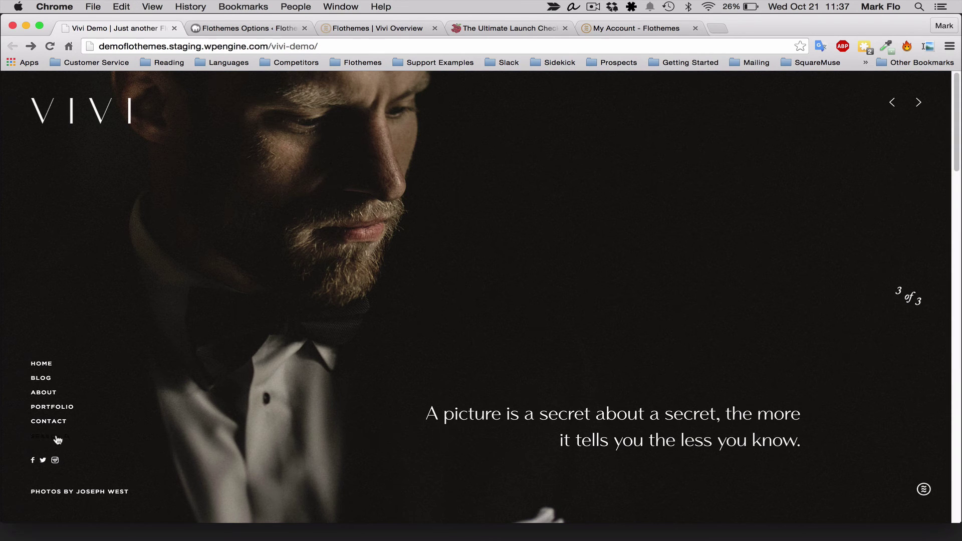
pyautogui.click(236, 31)
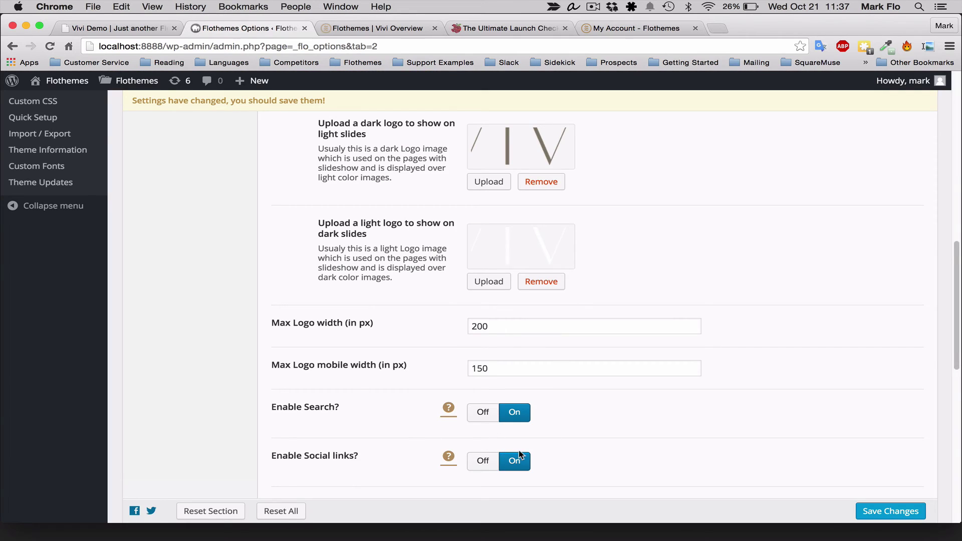
pyautogui.scroll(-1, 383, 419)
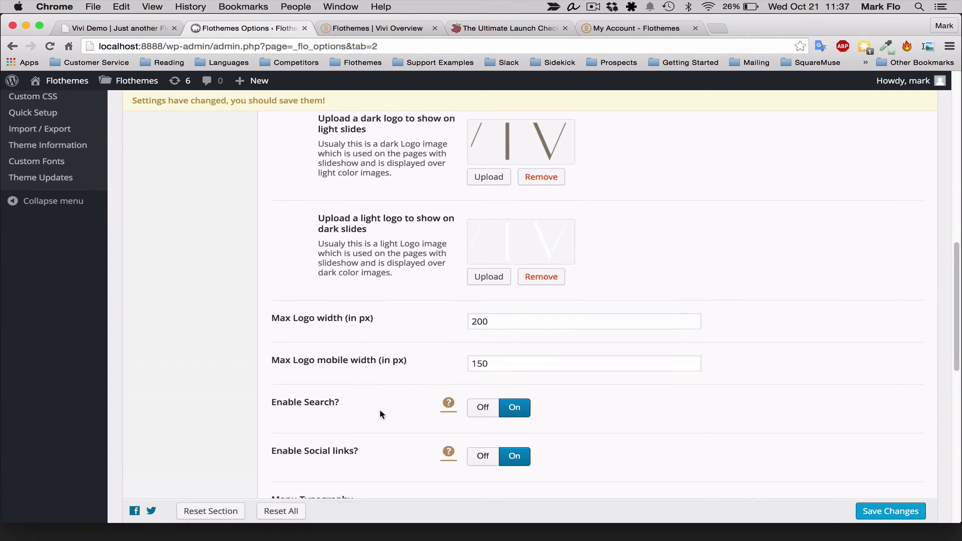
pyautogui.scroll(-5, 393, 395)
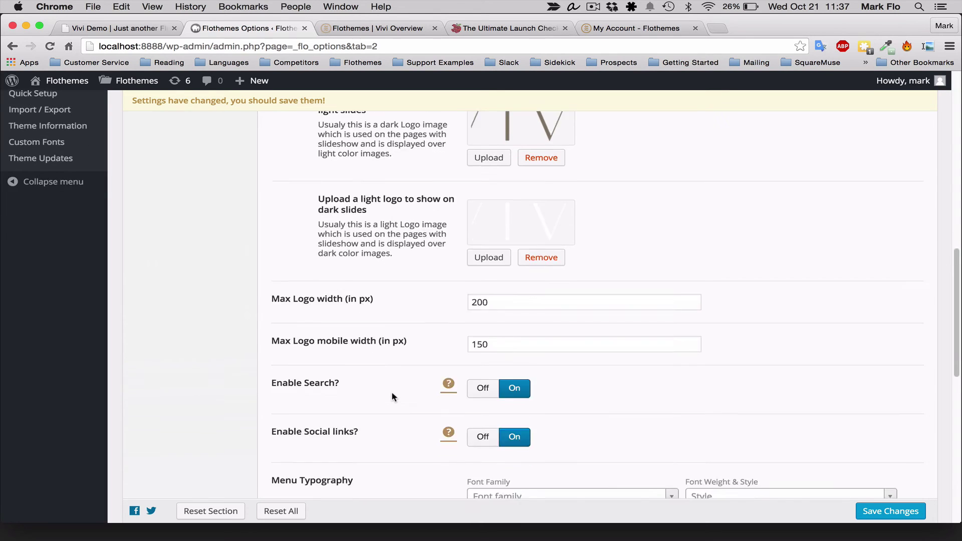
pyautogui.click(884, 517)
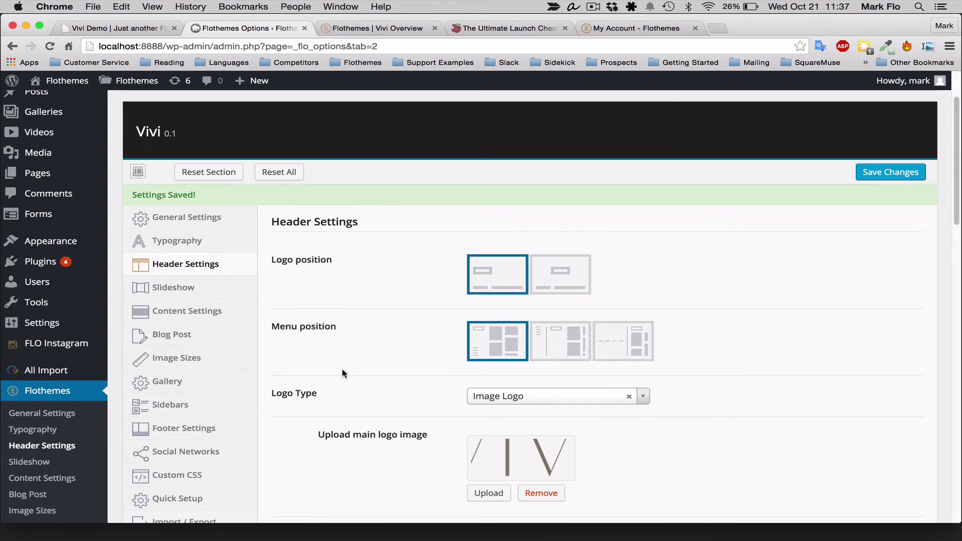
# Add a new entry named twitter in the theme's Social Networks settings.
pyautogui.scroll(-5, 151, 380)
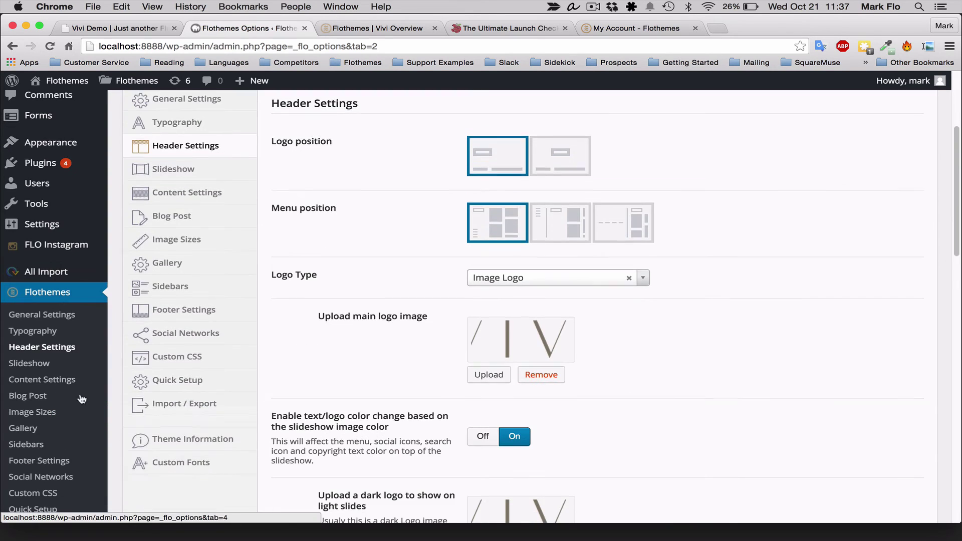
pyautogui.click(206, 331)
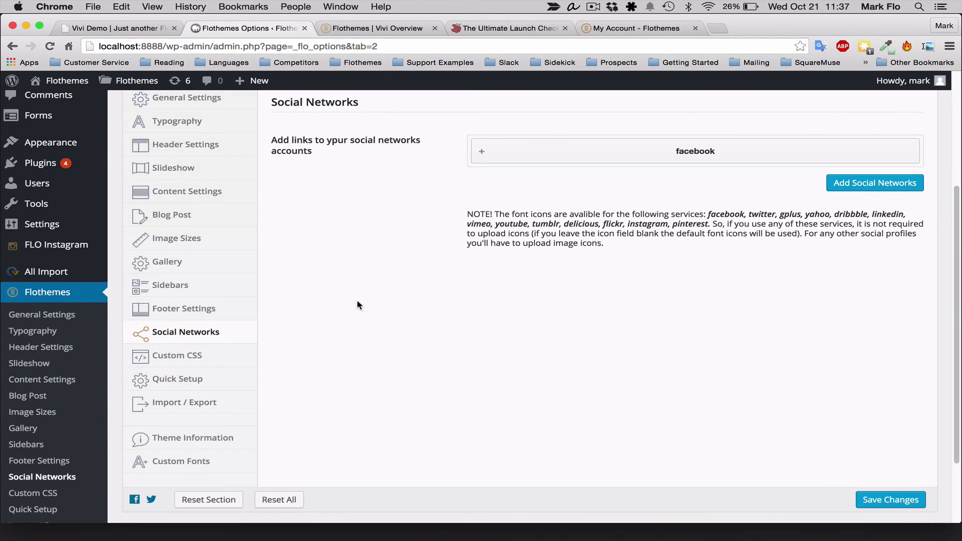
pyautogui.scroll(1, 605, 226)
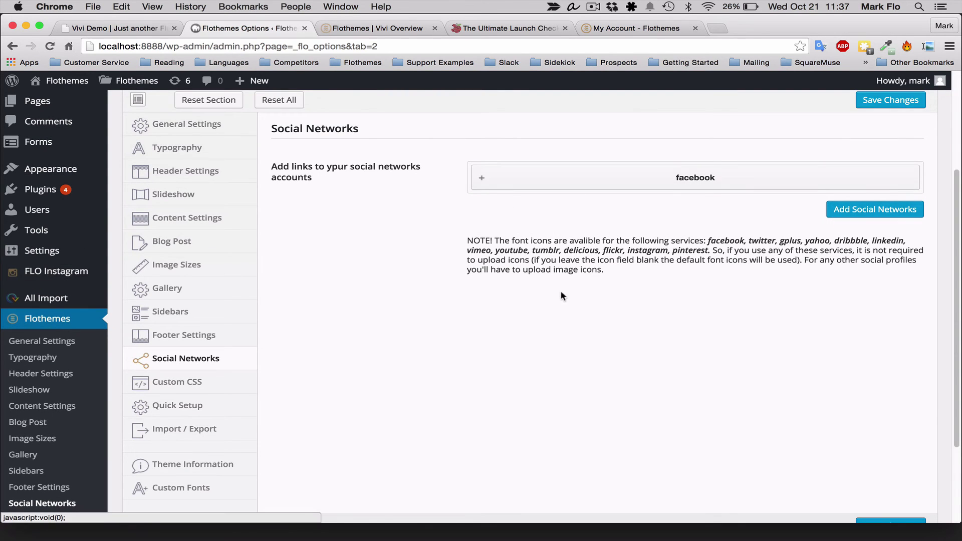
pyautogui.click(876, 210)
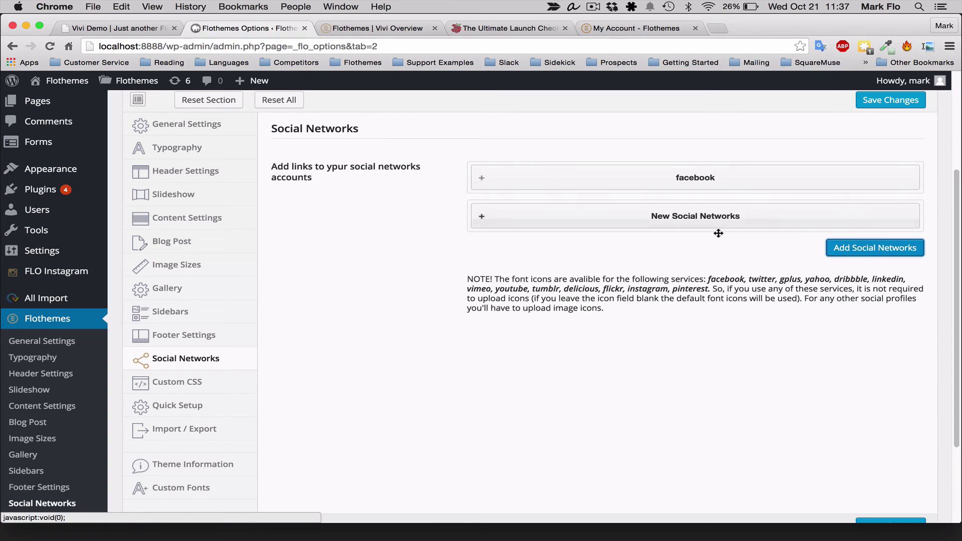
pyautogui.click(651, 220)
pyautogui.click(553, 292)
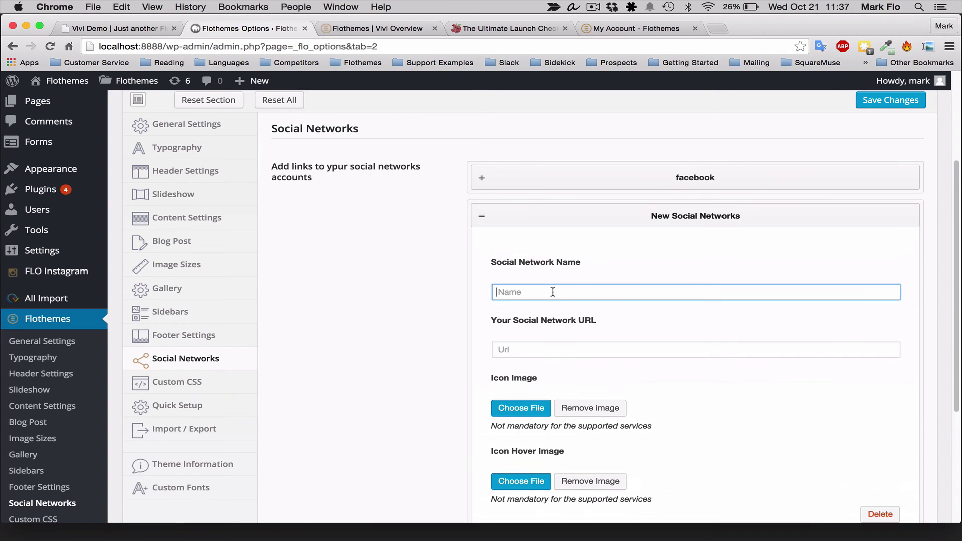
pyautogui.write('twitter')
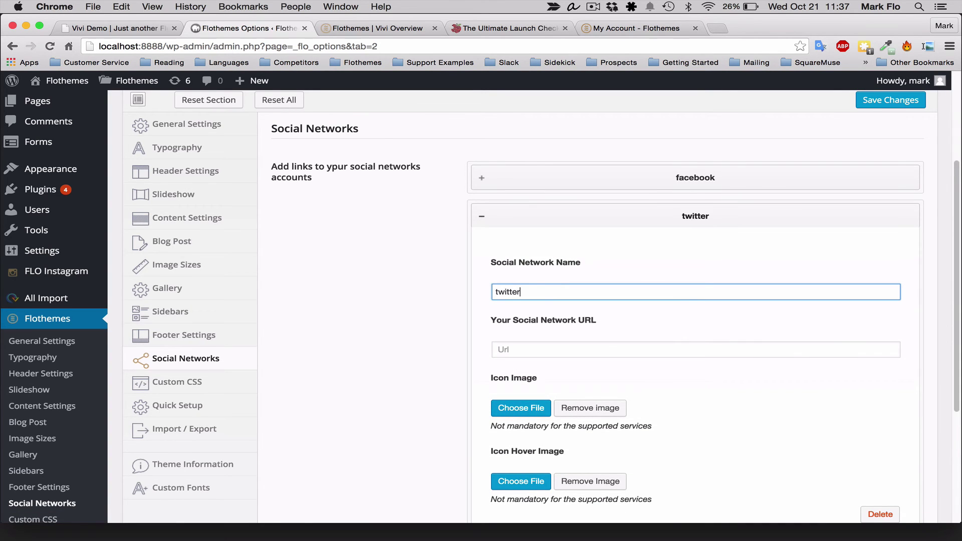
pyautogui.press('Tab')
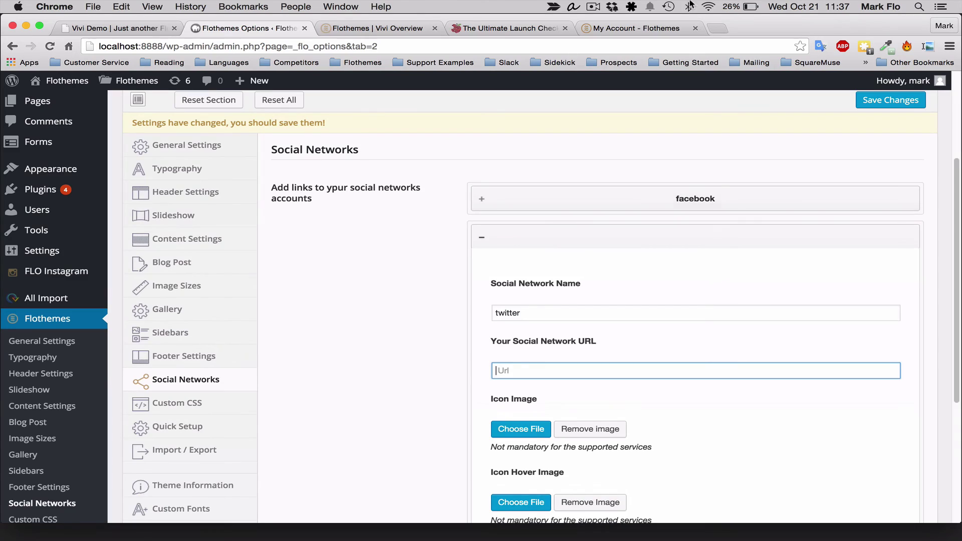
pyautogui.click(718, 28)
pyautogui.write('twitter.com')
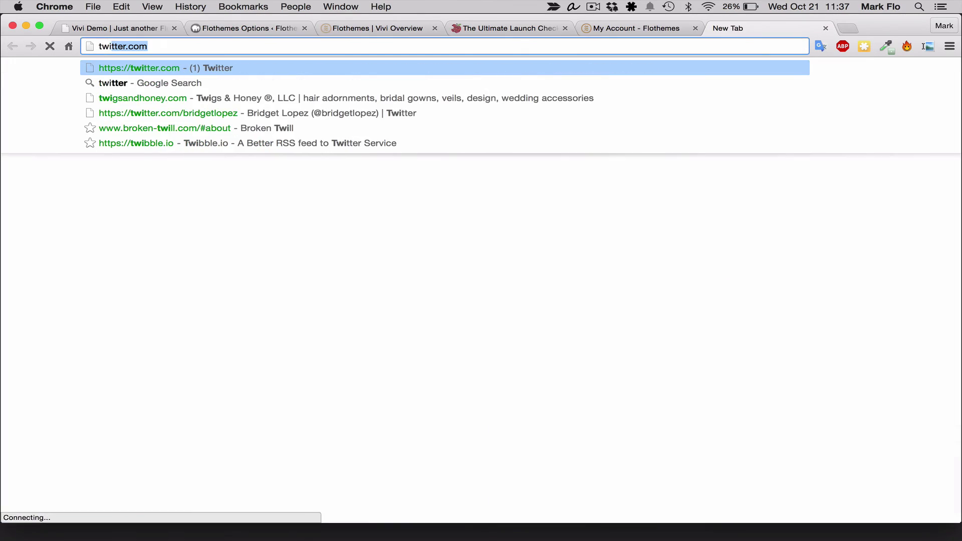
pyautogui.press('Return')
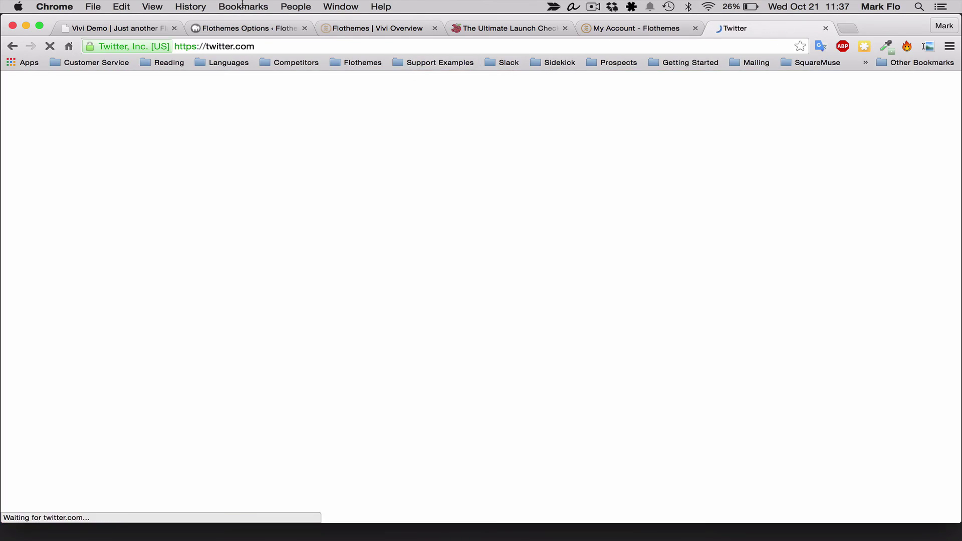
pyautogui.click(268, 46)
pyautogui.press('super+c')
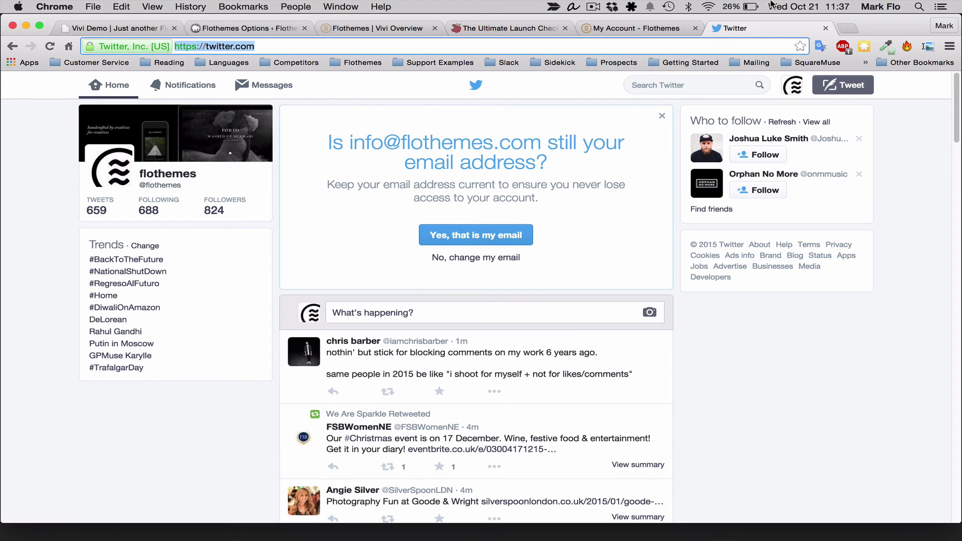
pyautogui.click(825, 28)
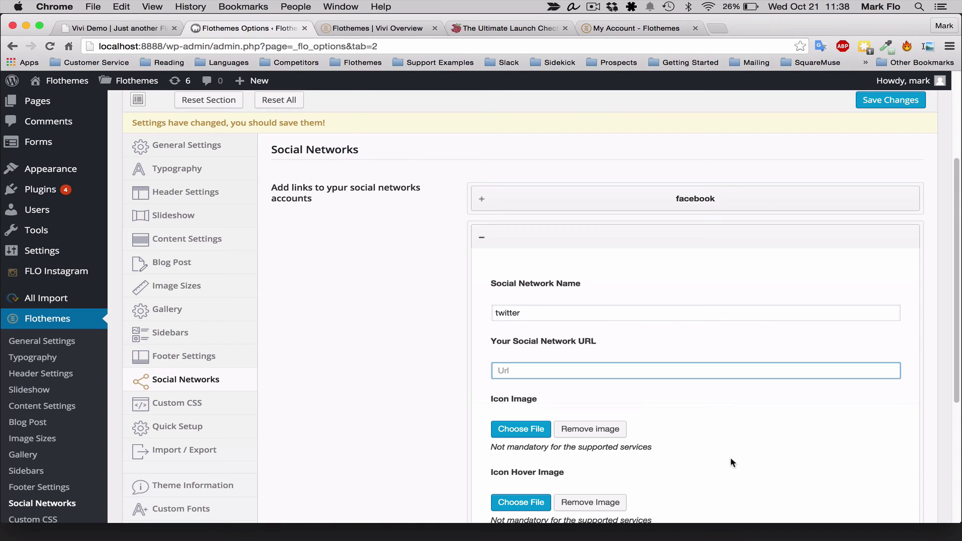
pyautogui.press('super+v')
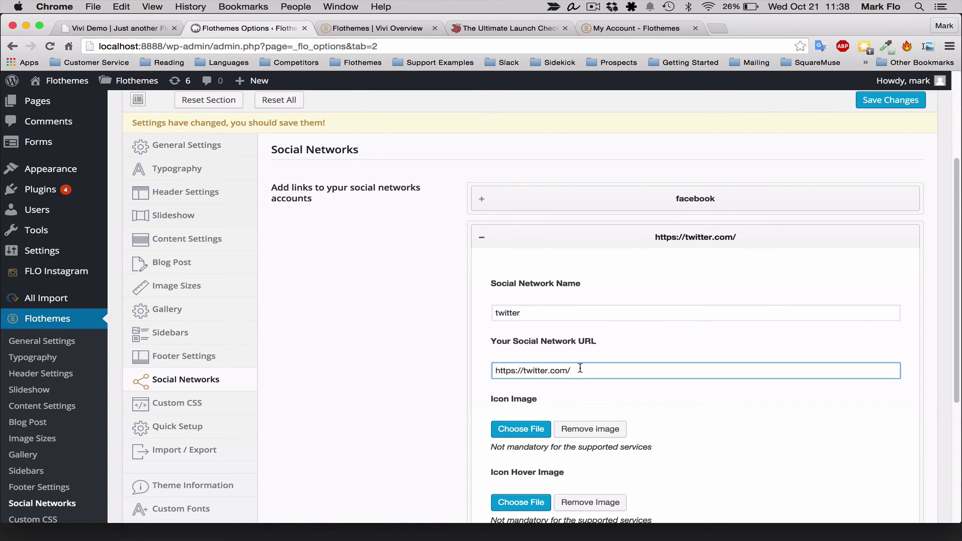
# Collapse the twitter entry and save the social network settings.
pyautogui.scroll(-3, 579, 368)
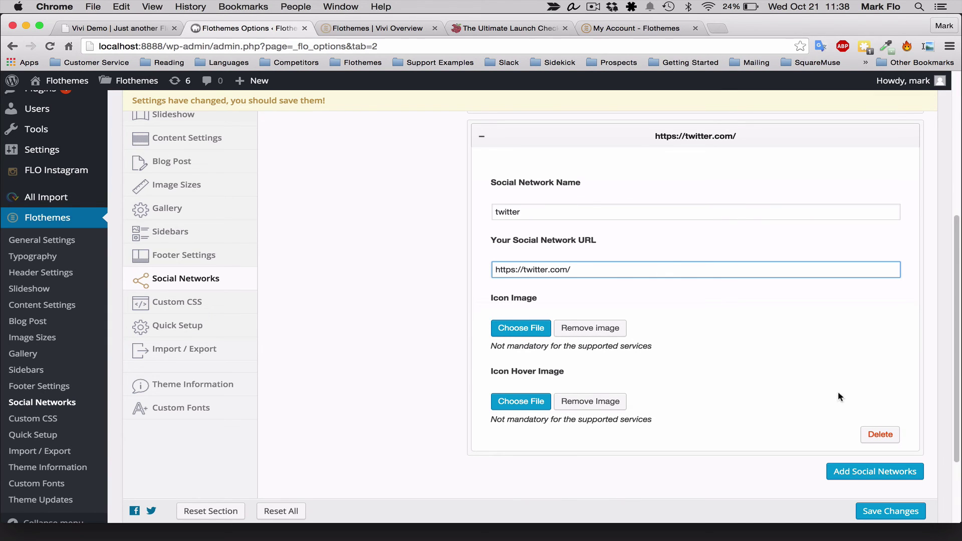
pyautogui.scroll(1, 781, 342)
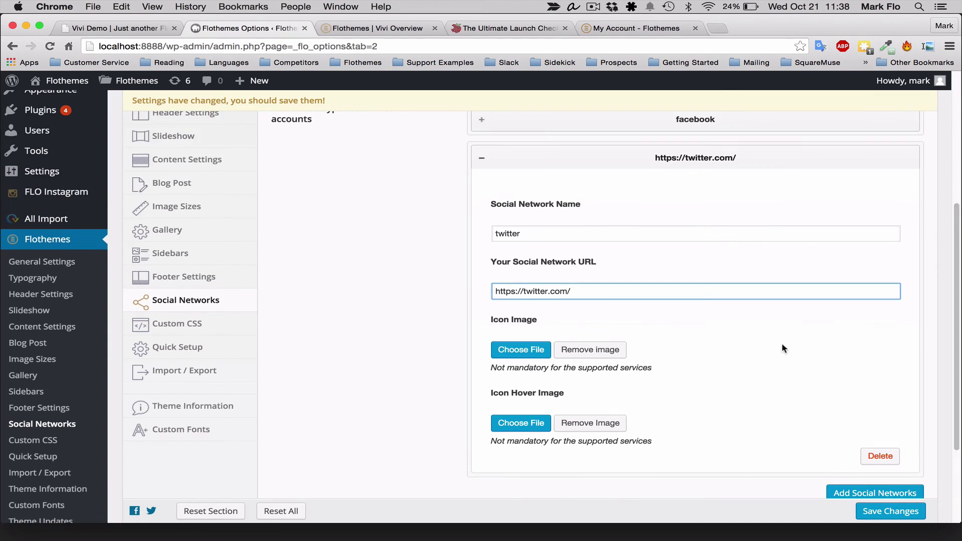
pyautogui.click(482, 158)
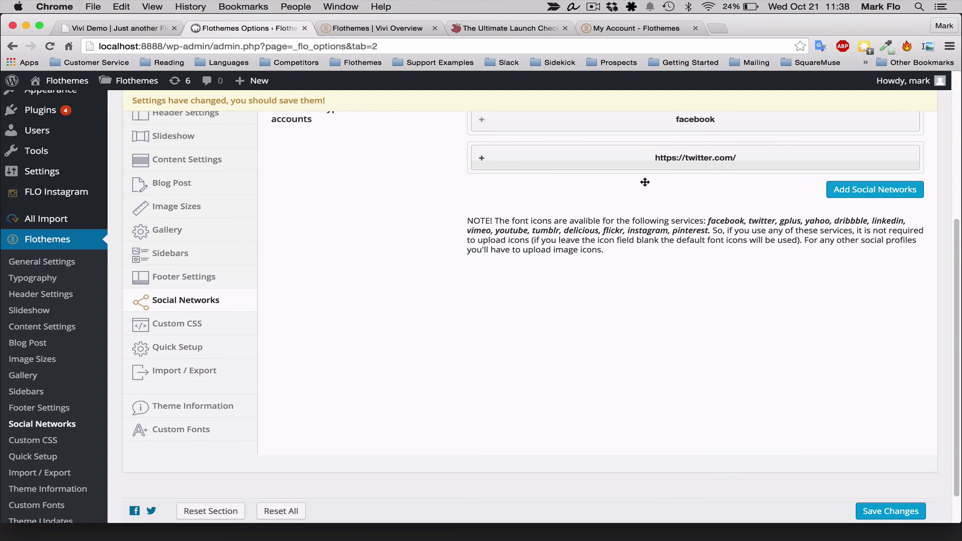
pyautogui.click(900, 511)
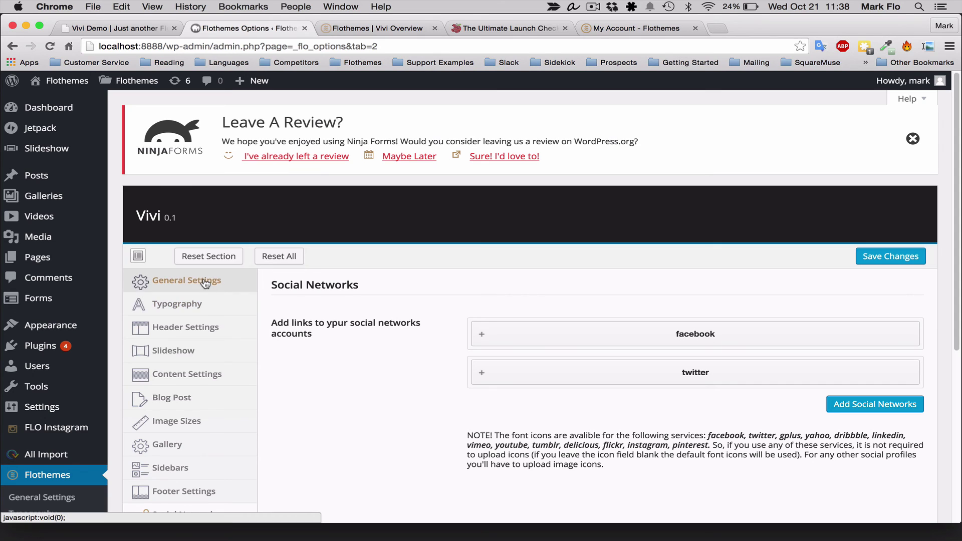
# Find the Custom Favicon option in General Settings and open its linked favicon generating service.
pyautogui.scroll(-1, 47, 466)
pyautogui.click(43, 471)
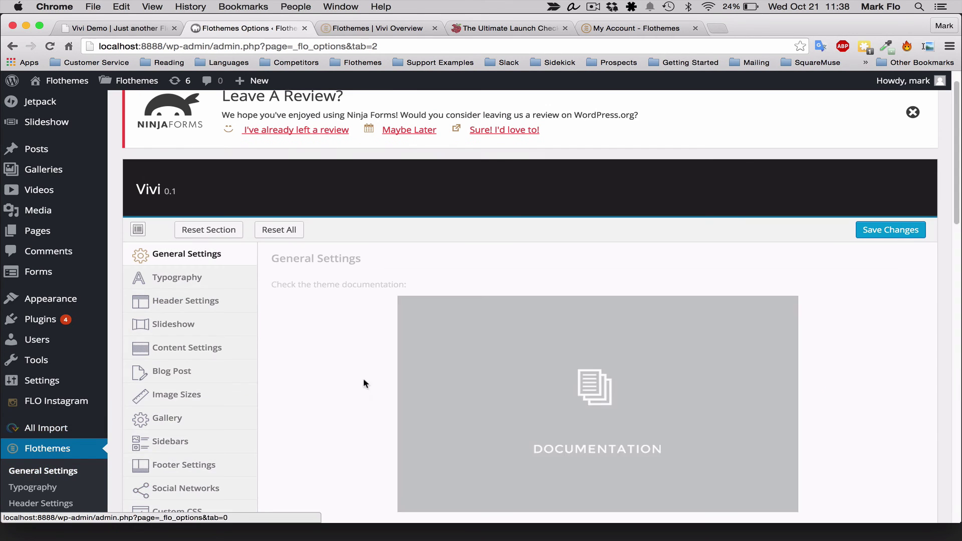
pyautogui.scroll(-10, 337, 281)
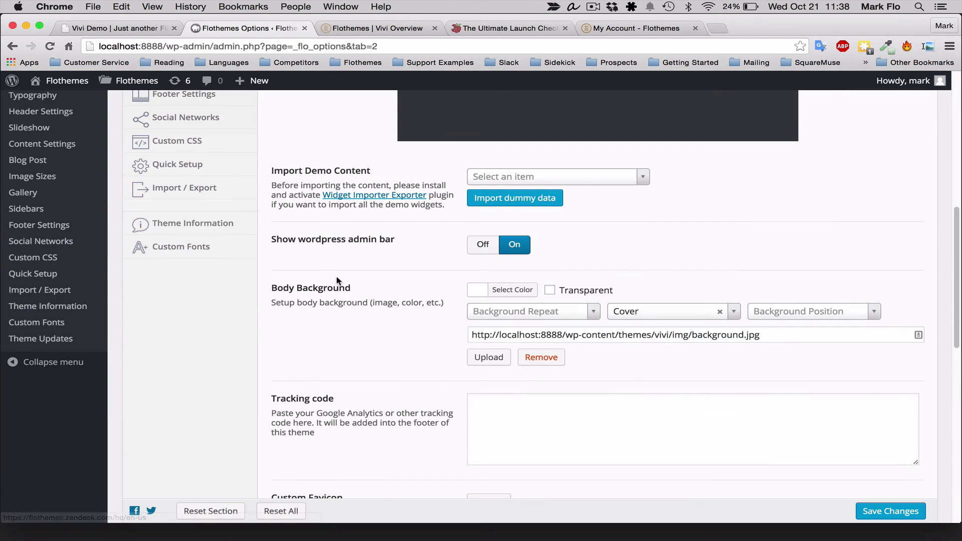
pyautogui.scroll(-6, 414, 251)
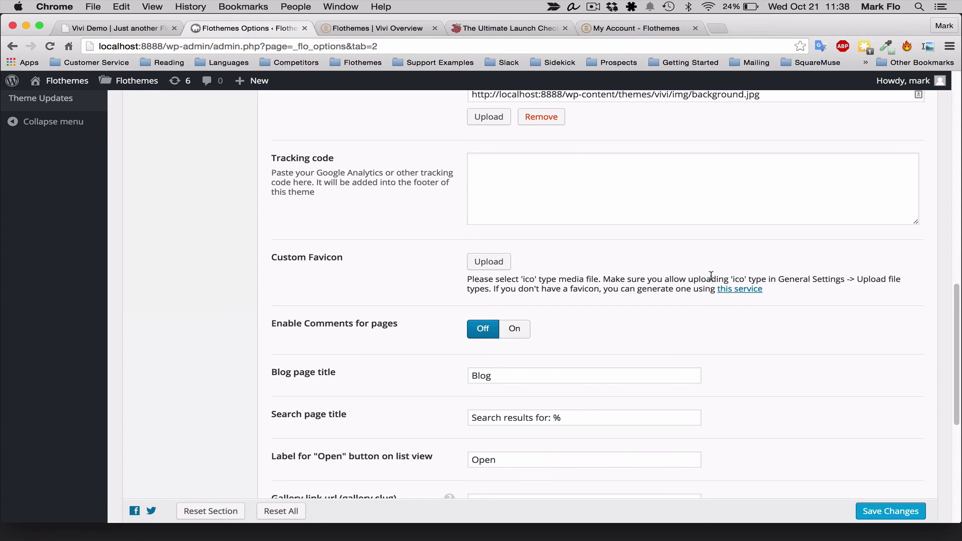
pyautogui.click(740, 294)
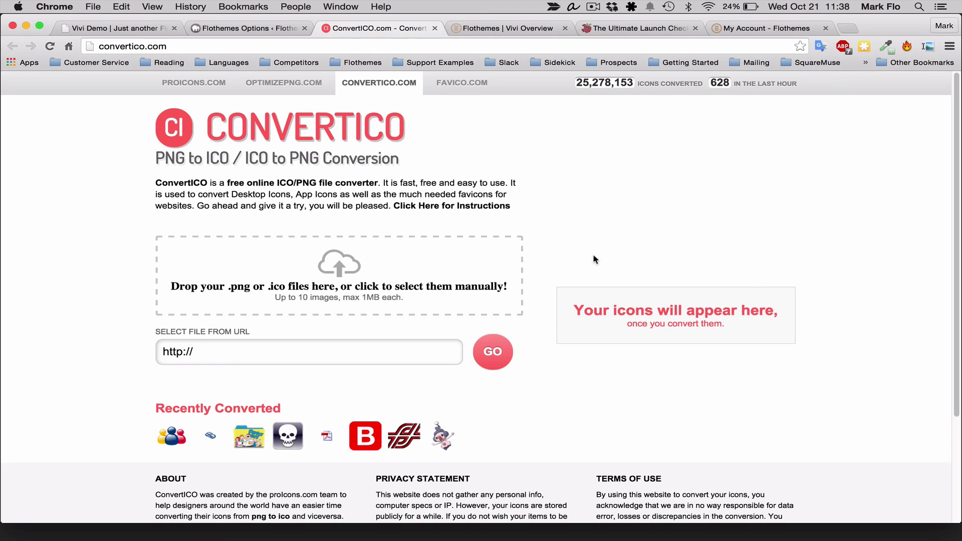
# Convert favicon-vivi.png from the Getting Started folder to an ICO file with ConvertICO and download it.
pyautogui.press('super+Tab')
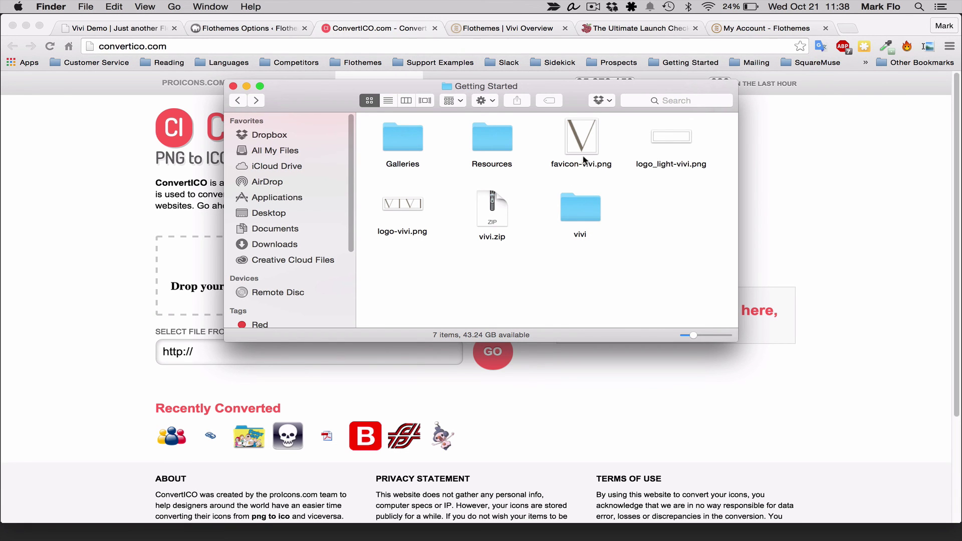
pyautogui.moveTo(557, 90); pyautogui.dragTo(706, 94)
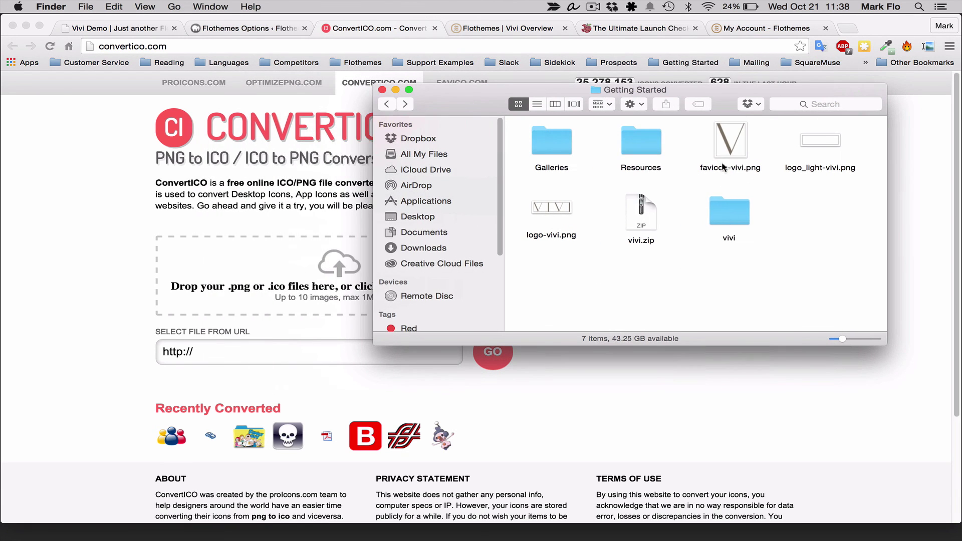
pyautogui.click(732, 145)
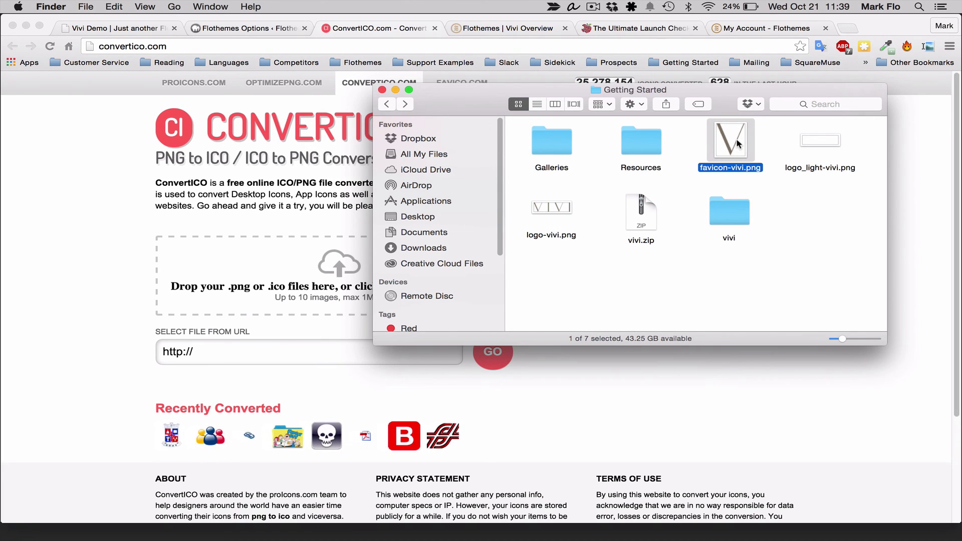
pyautogui.moveTo(738, 144); pyautogui.dragTo(253, 277)
pyautogui.click(131, 280)
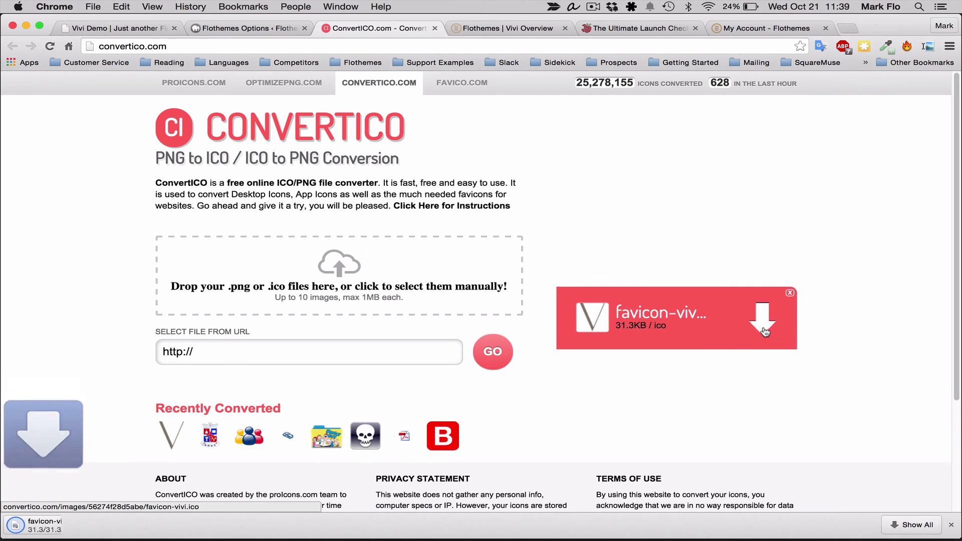
# Upload favicon-vivi.ico from the Downloads folder as the theme's custom favicon and save the general settings.
pyautogui.press('super+Tab')
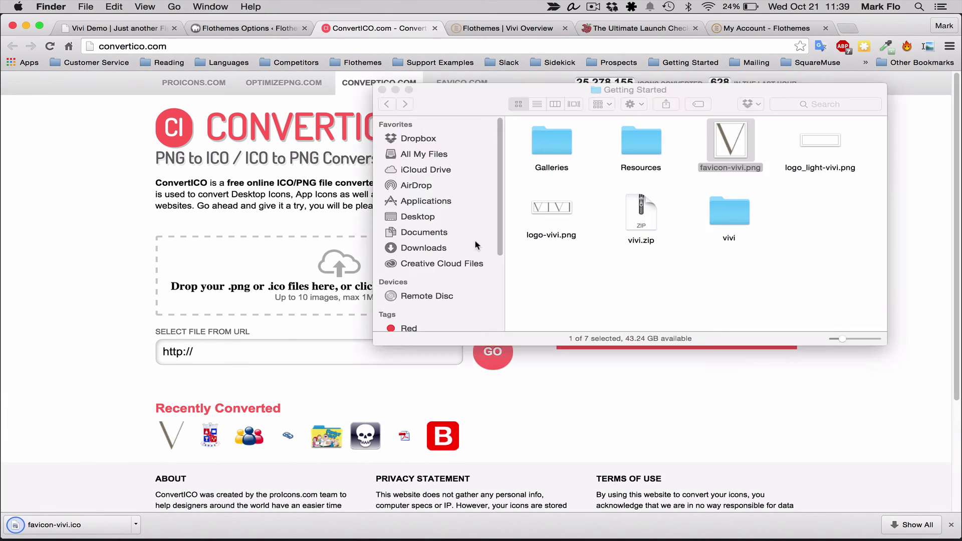
pyautogui.press('super+Tab')
pyautogui.press('super+Tab')
pyautogui.click(247, 29)
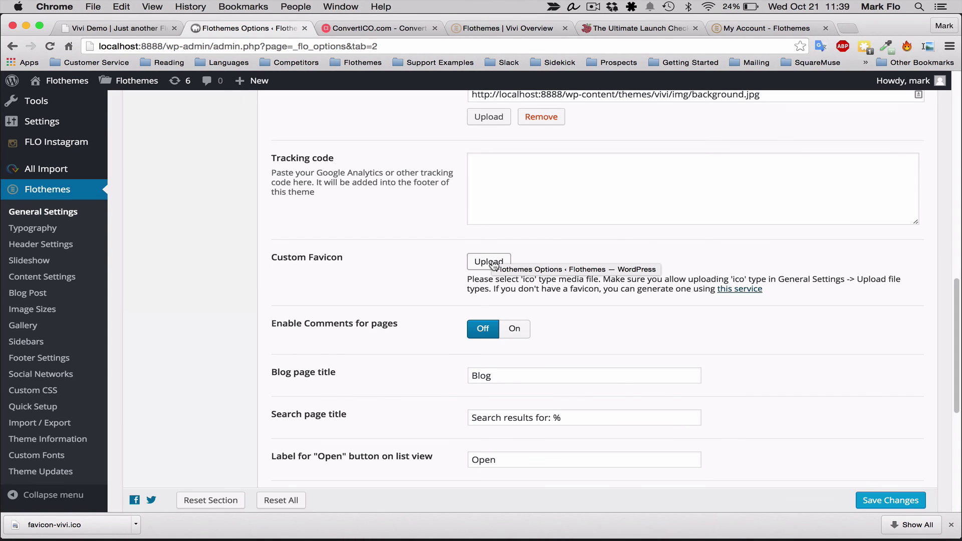
pyautogui.click(489, 261)
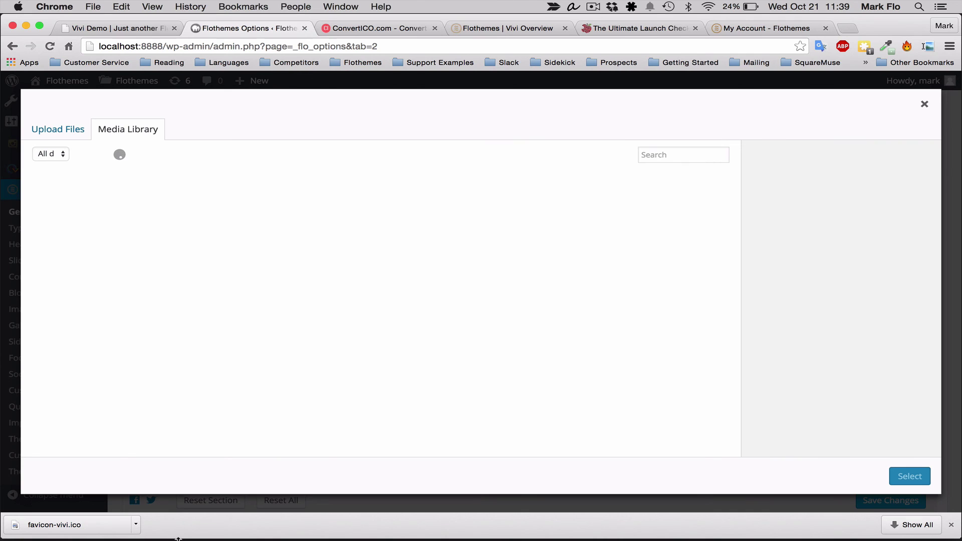
pyautogui.press('super+Tab')
pyautogui.click(425, 248)
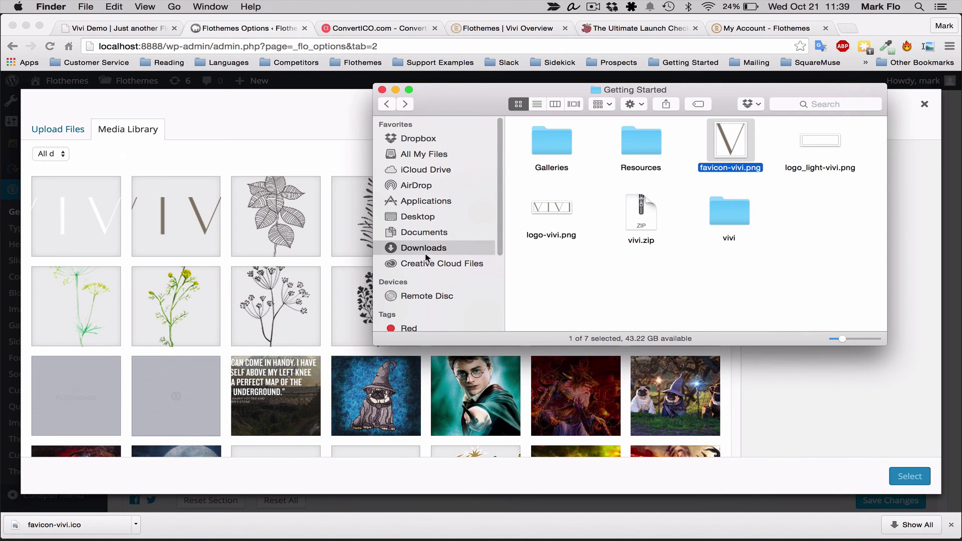
pyautogui.moveTo(555, 136); pyautogui.dragTo(268, 244)
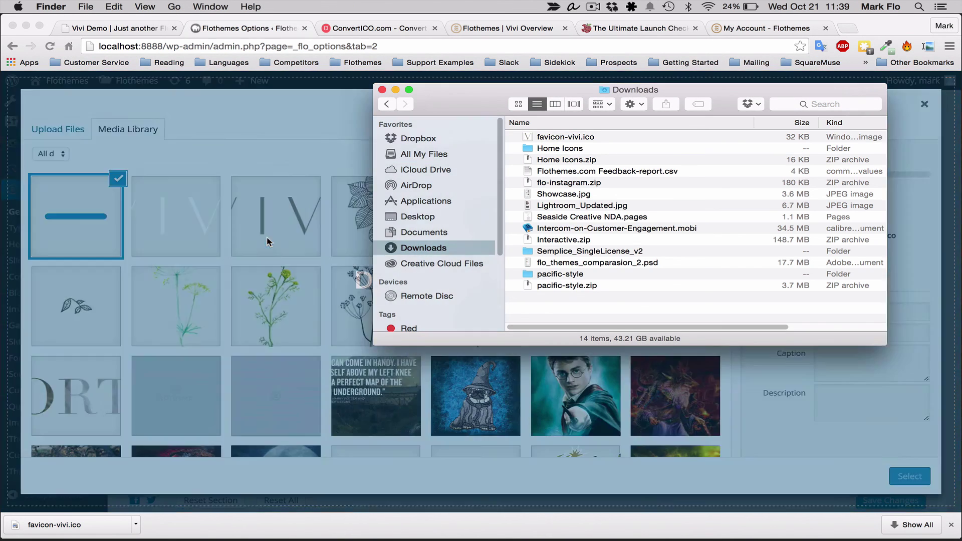
pyautogui.click(287, 131)
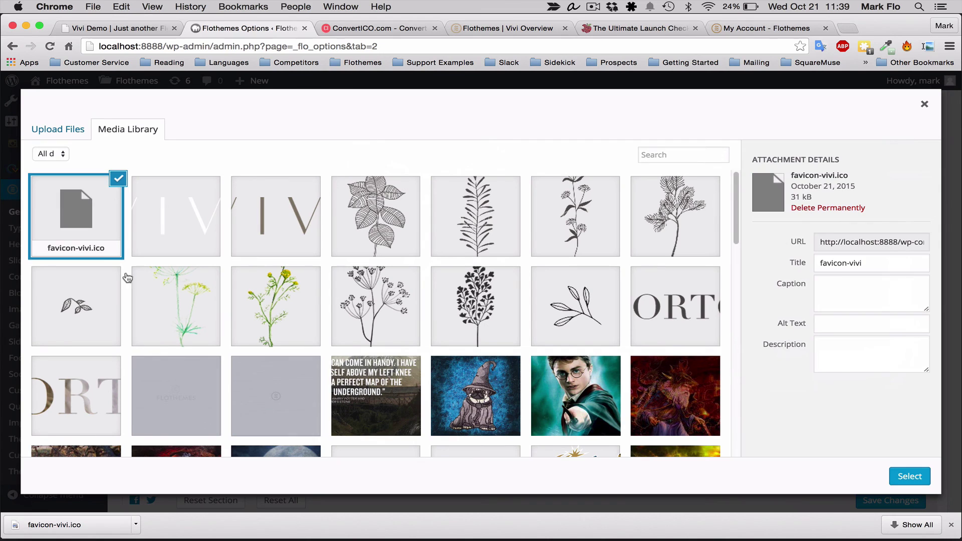
pyautogui.click(917, 477)
pyautogui.click(890, 500)
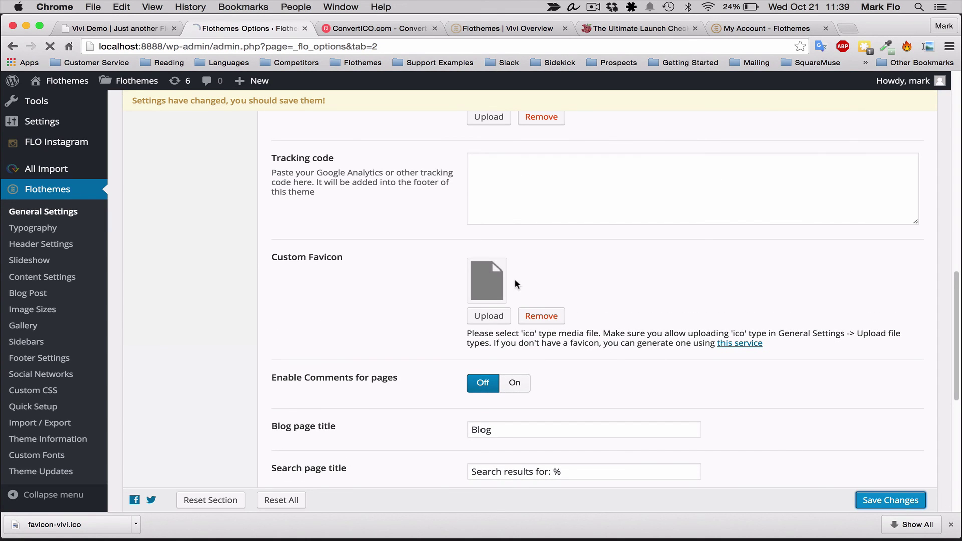
# Reload the local site's homepage to check the new favicon and social links, and return to the theme options.
pyautogui.click(435, 28)
pyautogui.click(346, 29)
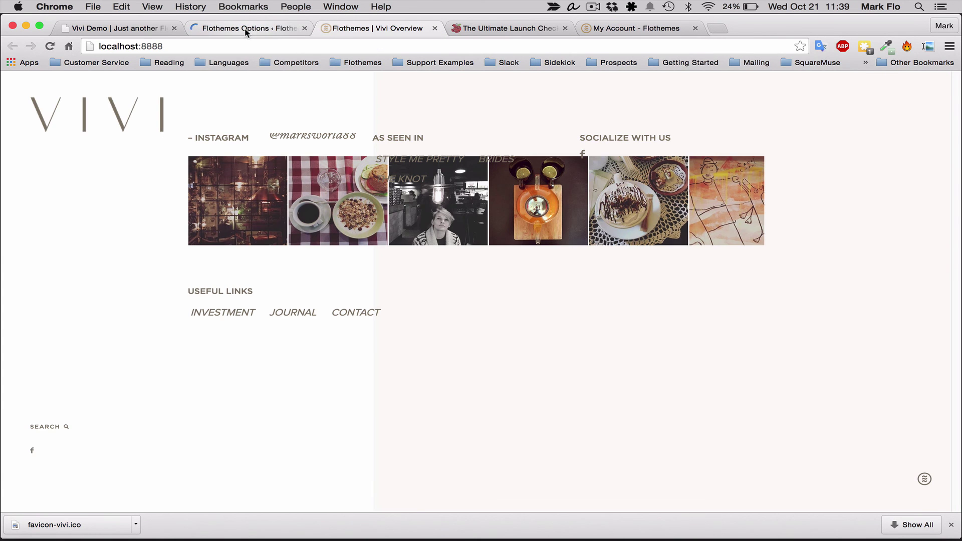
pyautogui.press('super+r')
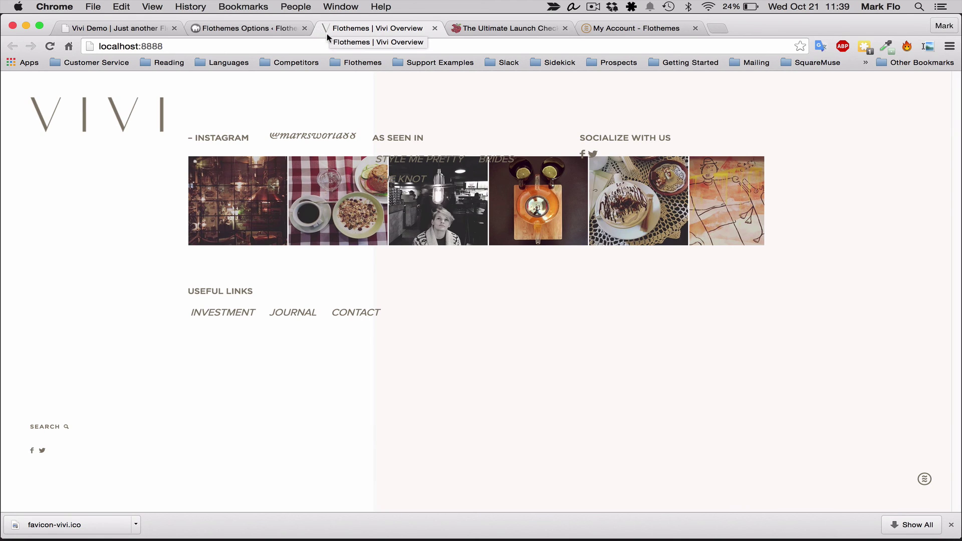
pyautogui.click(227, 29)
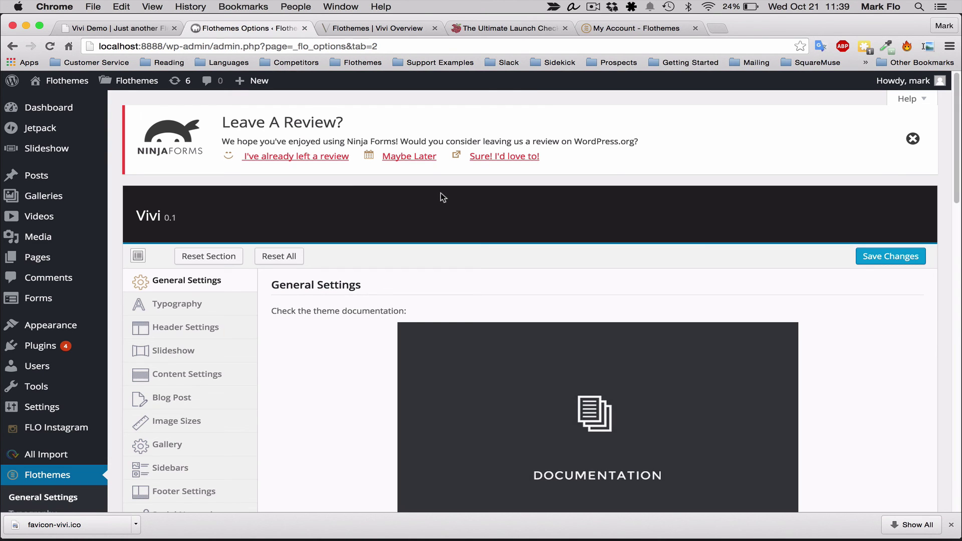